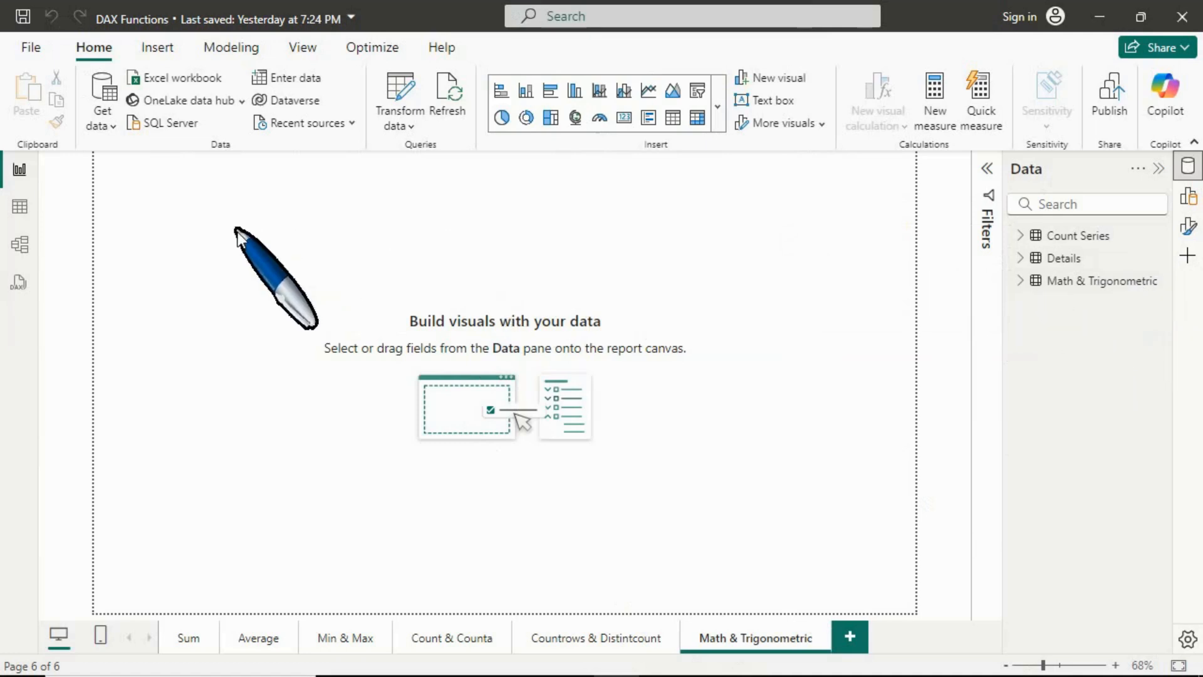
# - In the table data view, add a calculated column to Math & Trigonometric: ABS_DAX = ABS('Math & Trigonometric'[Profit])
pyautogui.click(21, 207)
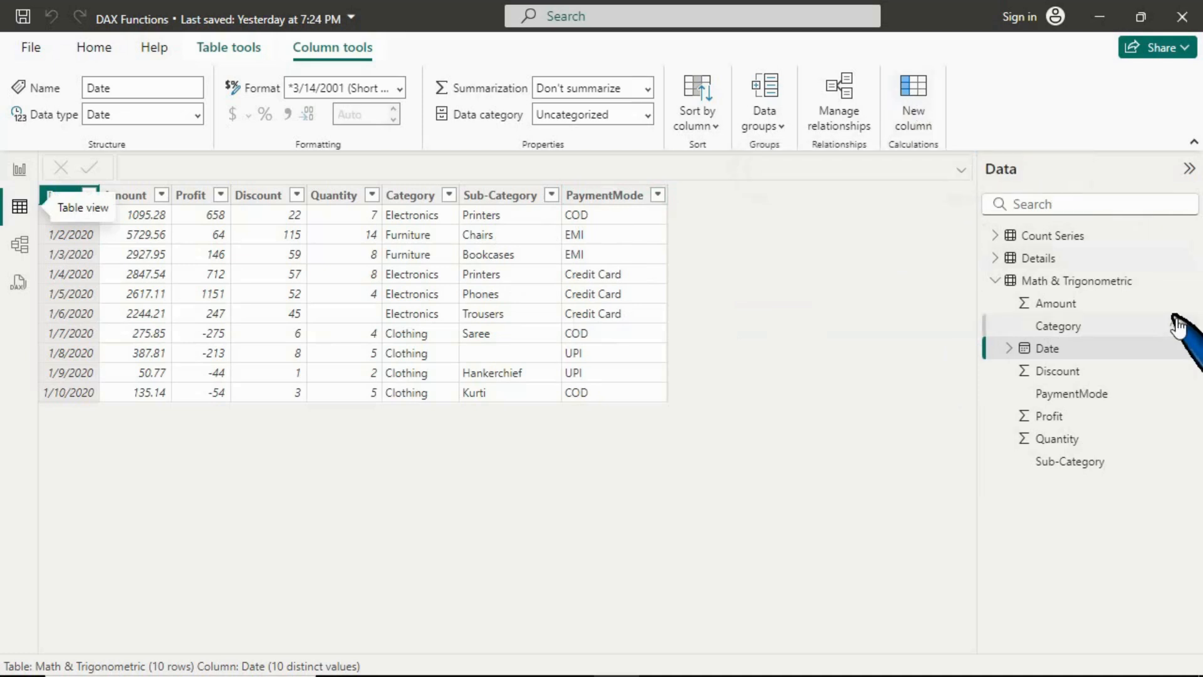
pyautogui.click(1189, 280)
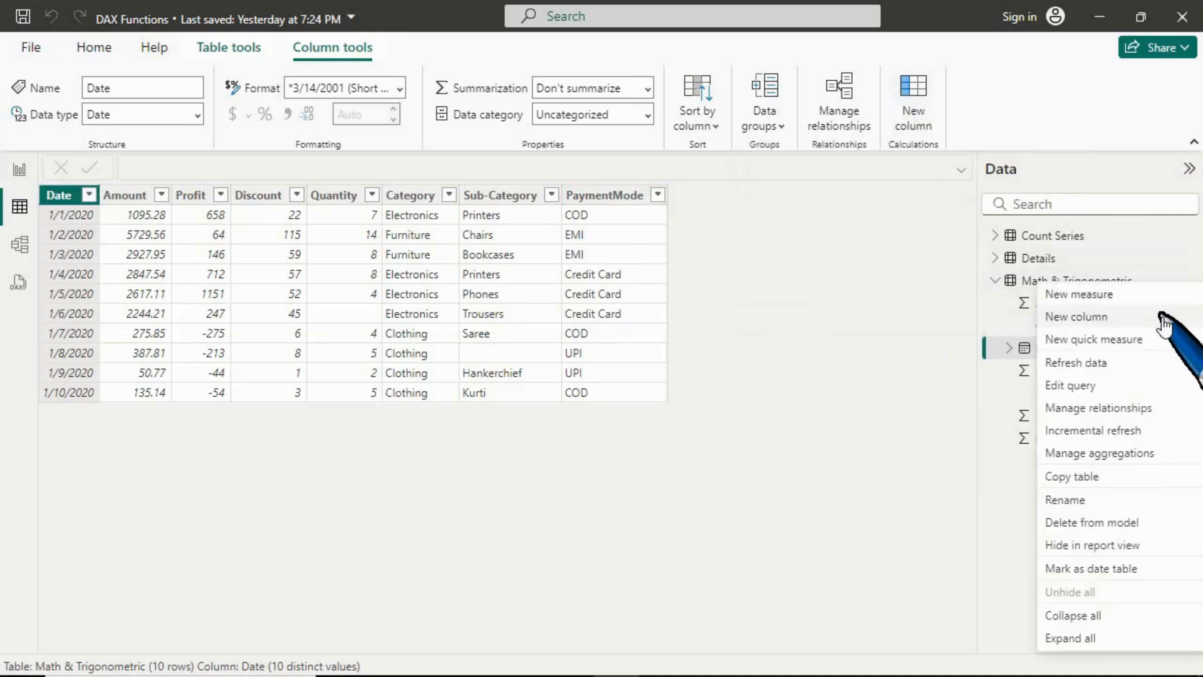
pyautogui.click(1139, 317)
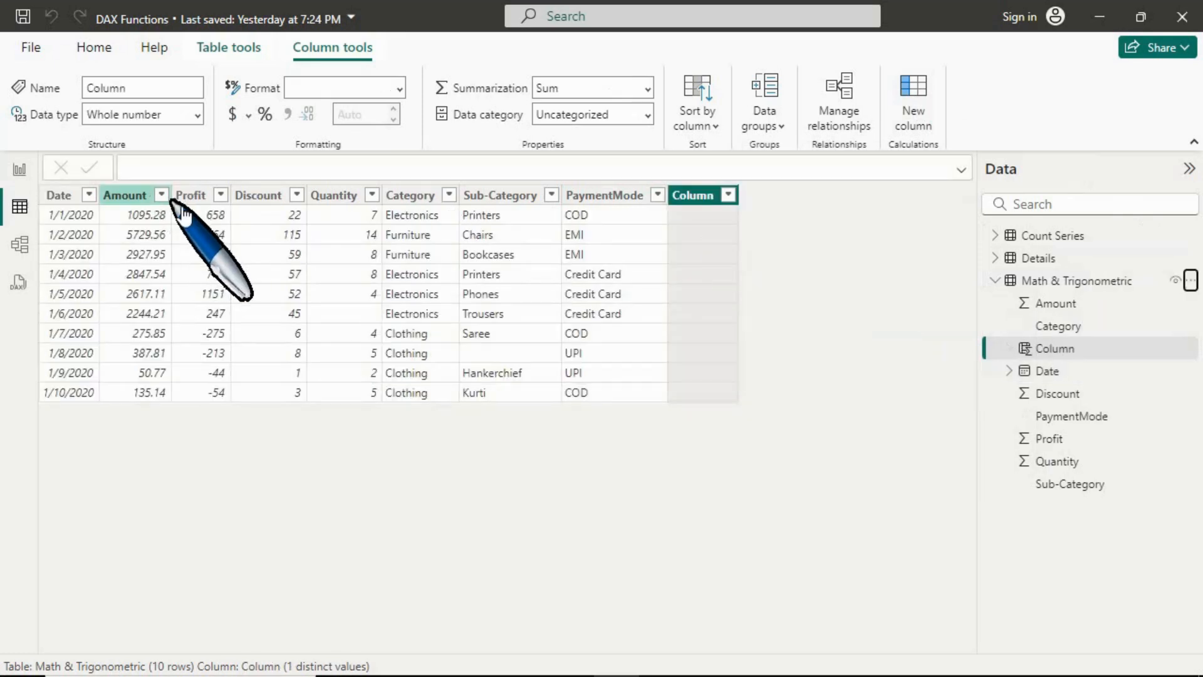
pyautogui.write('AB')
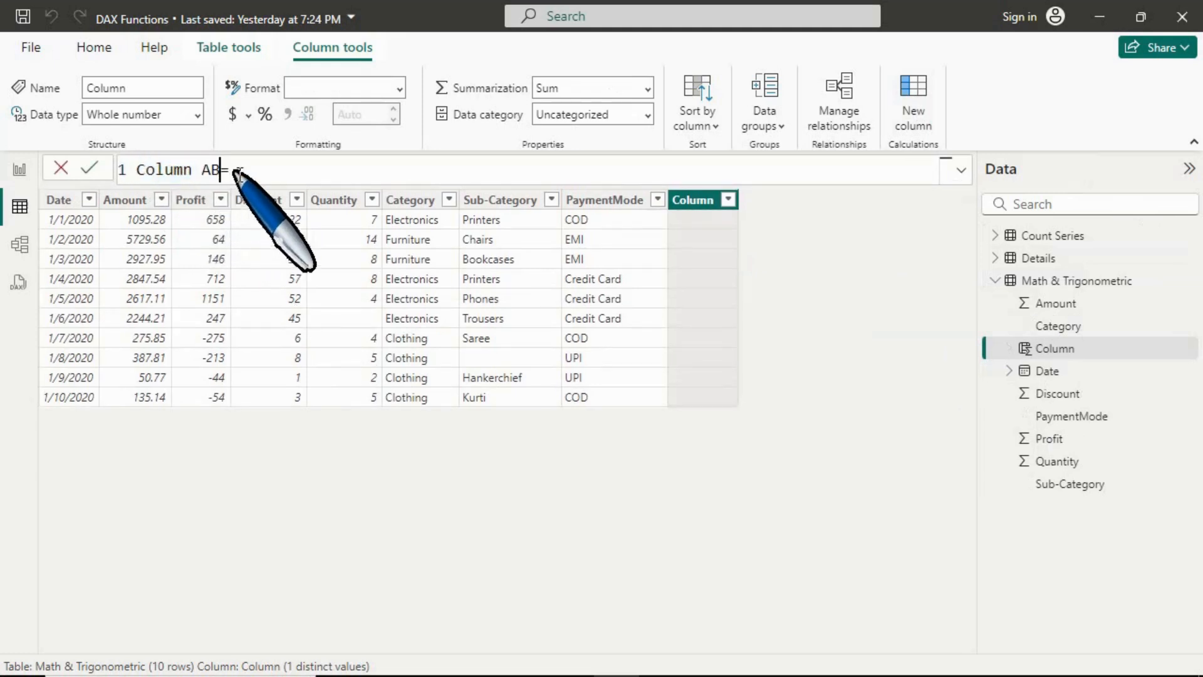
pyautogui.moveTo(232, 169); pyautogui.dragTo(90, 170)
pyautogui.write('ABS_DA')
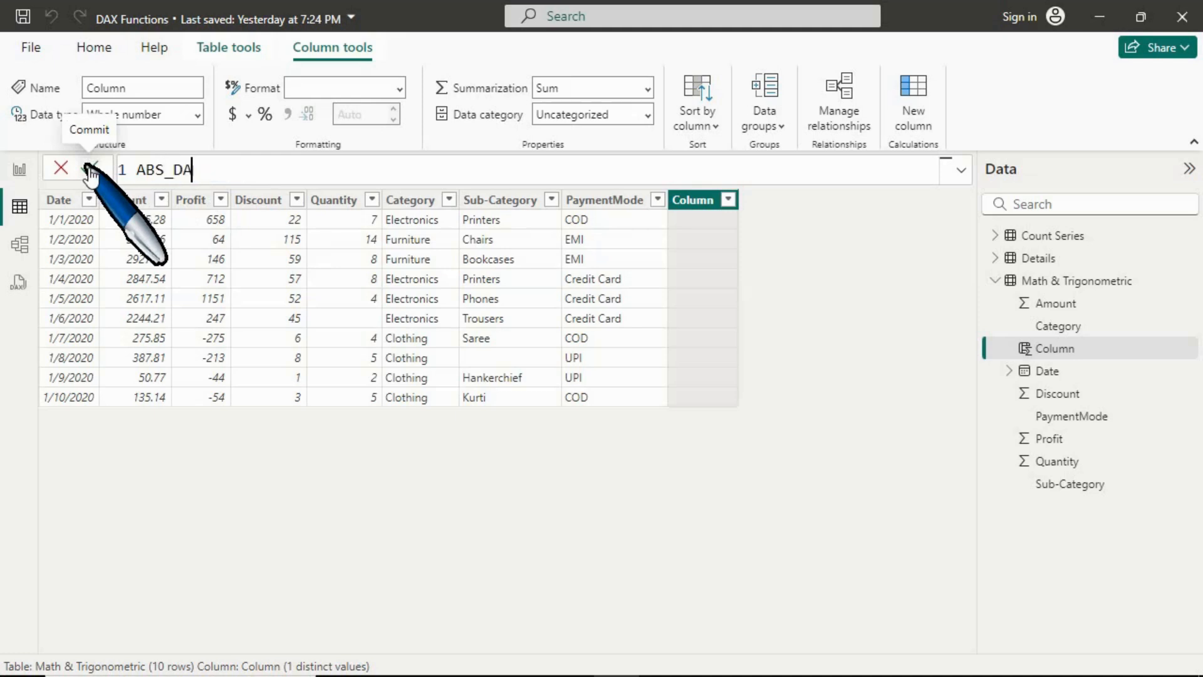
pyautogui.write('X = abs')
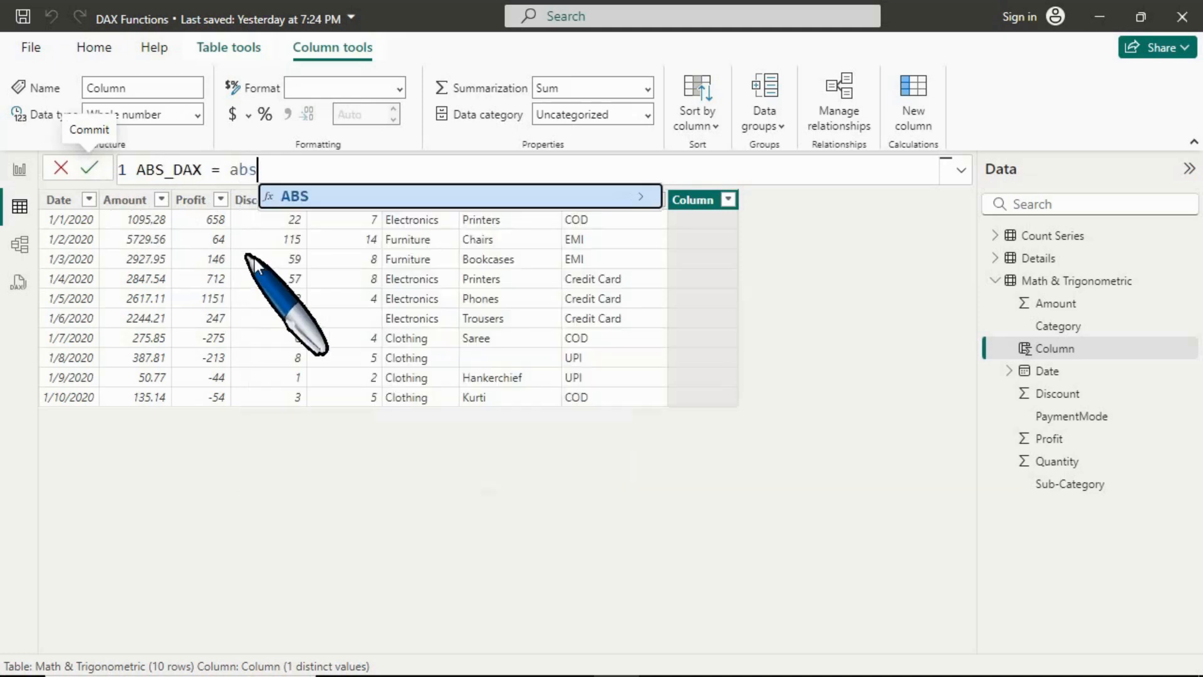
pyautogui.press('Tab')
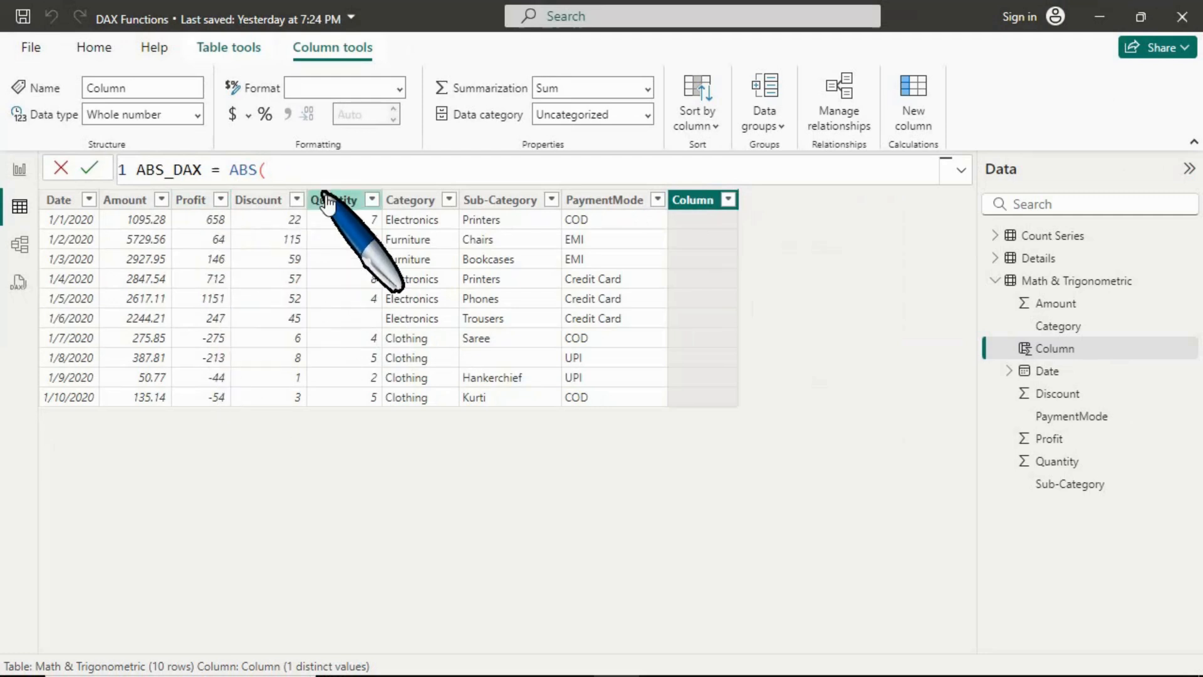
pyautogui.write('pr')
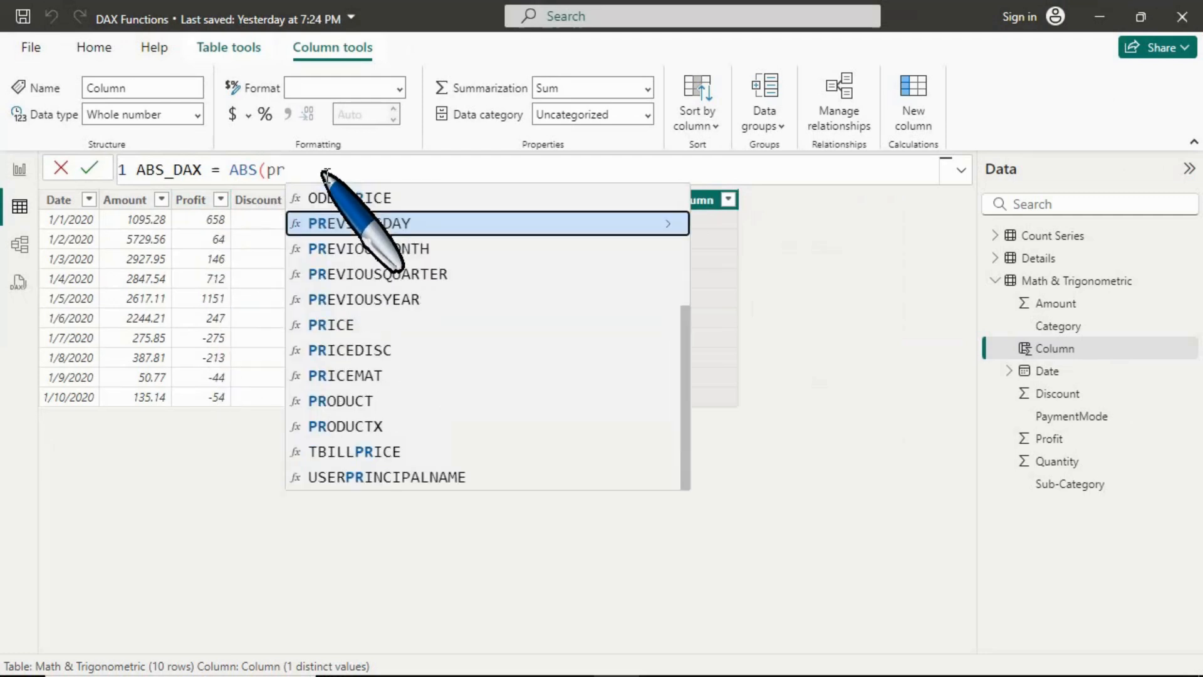
pyautogui.write("onometric'[Profit")
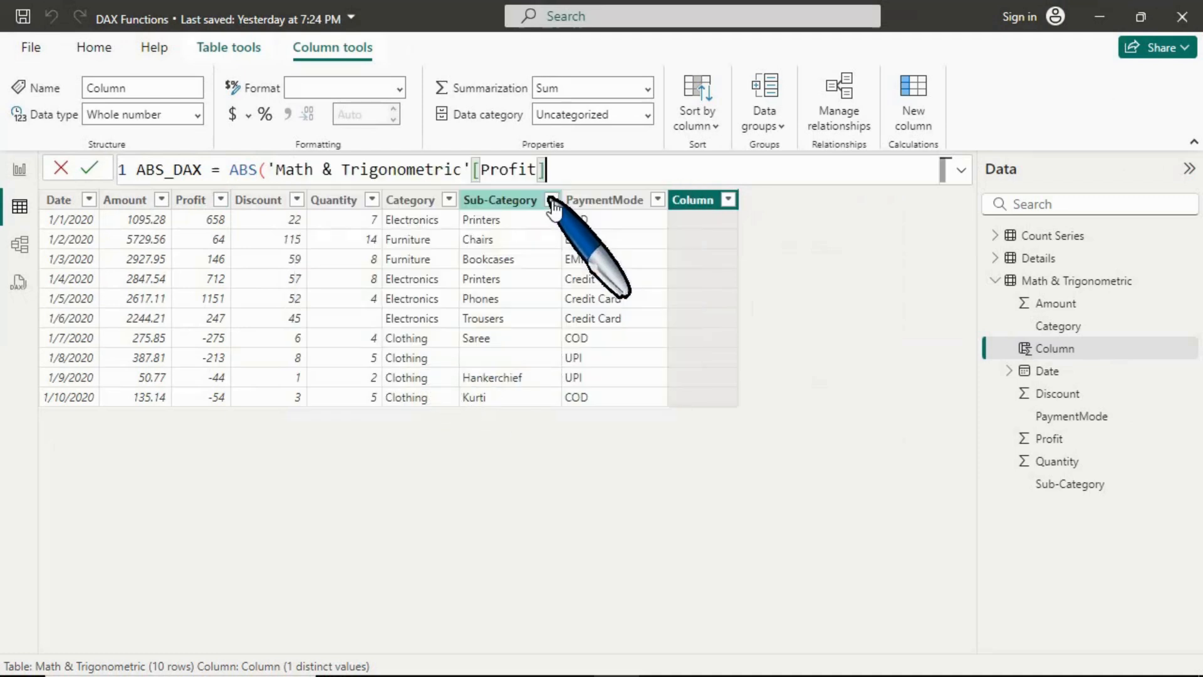
pyautogui.click(551, 196)
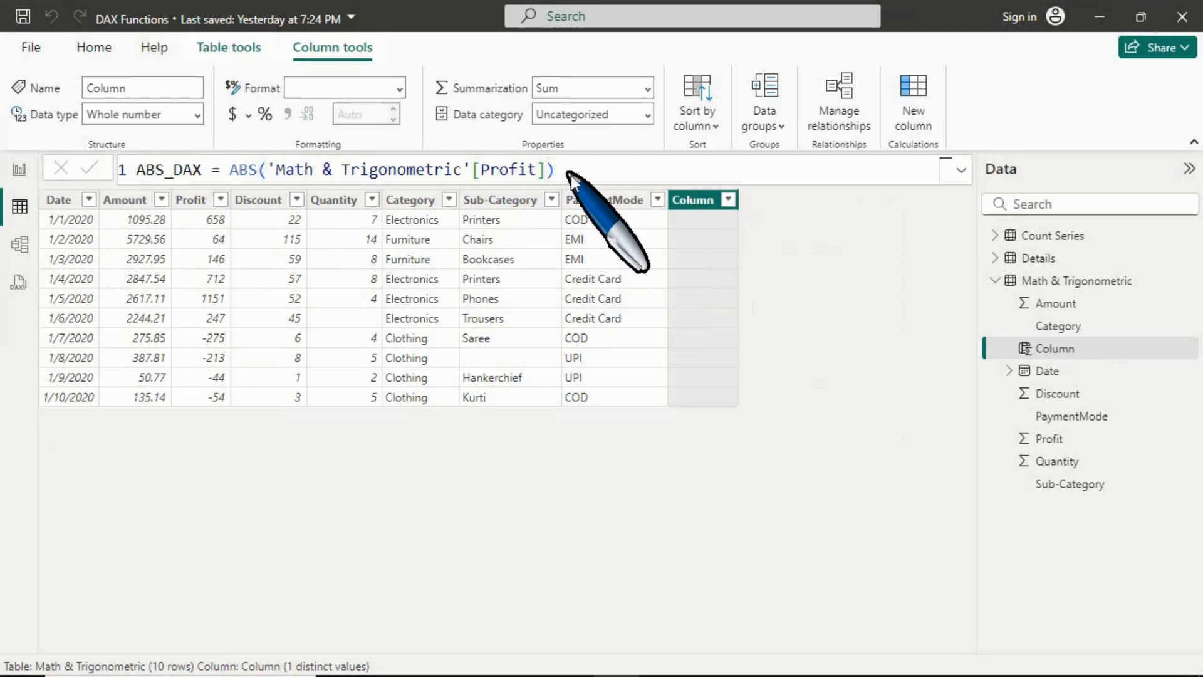
pyautogui.press('Return')
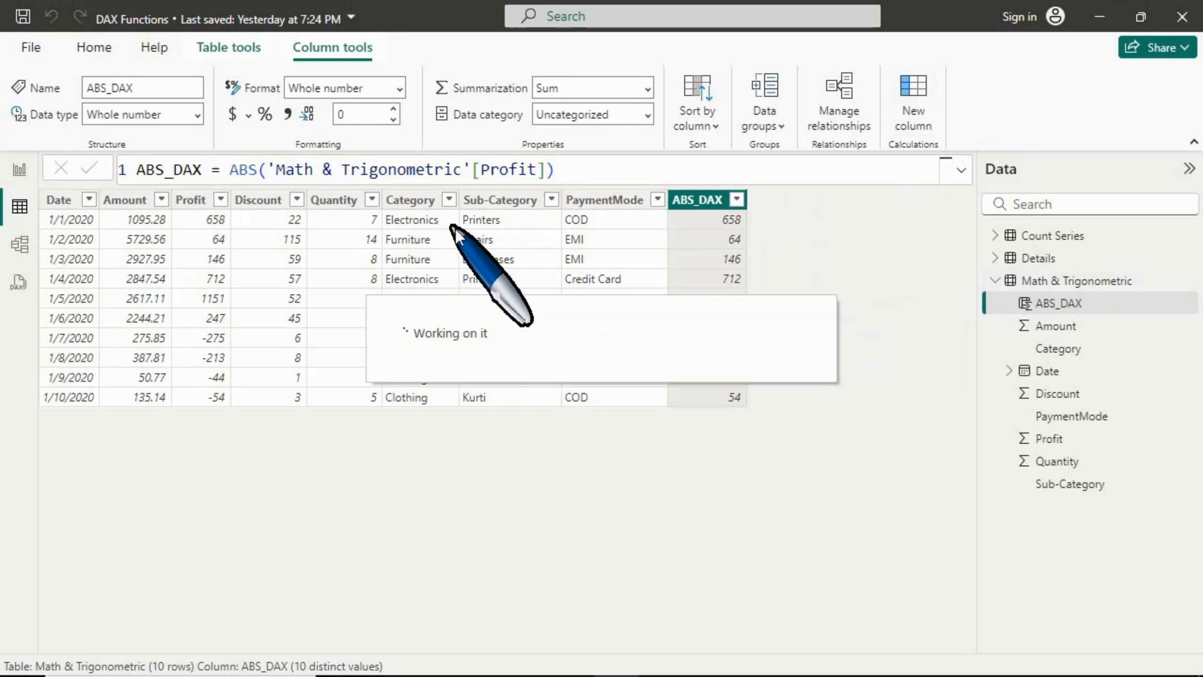
# - Add a calculated column ROUND_DAX = ROUND('Math & Trigonometric'[Amount],0) to the Math & Trigonometric table
pyautogui.write('ROUND_DAX')
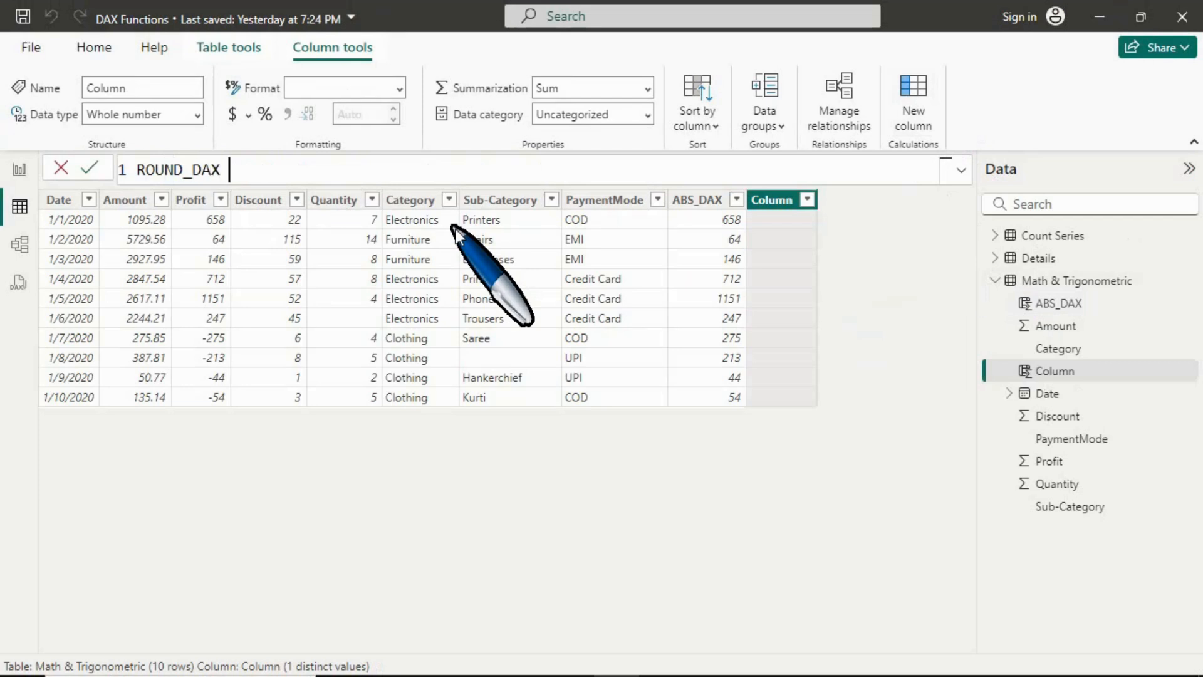
pyautogui.write('= roun')
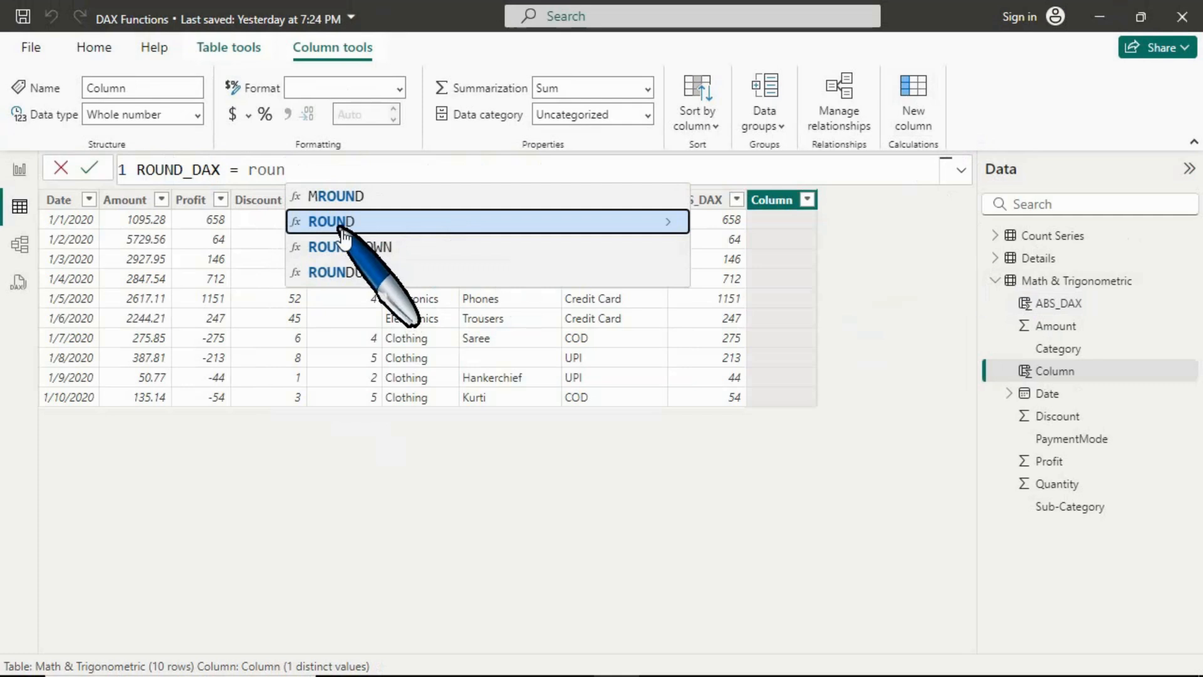
pyautogui.click(343, 230)
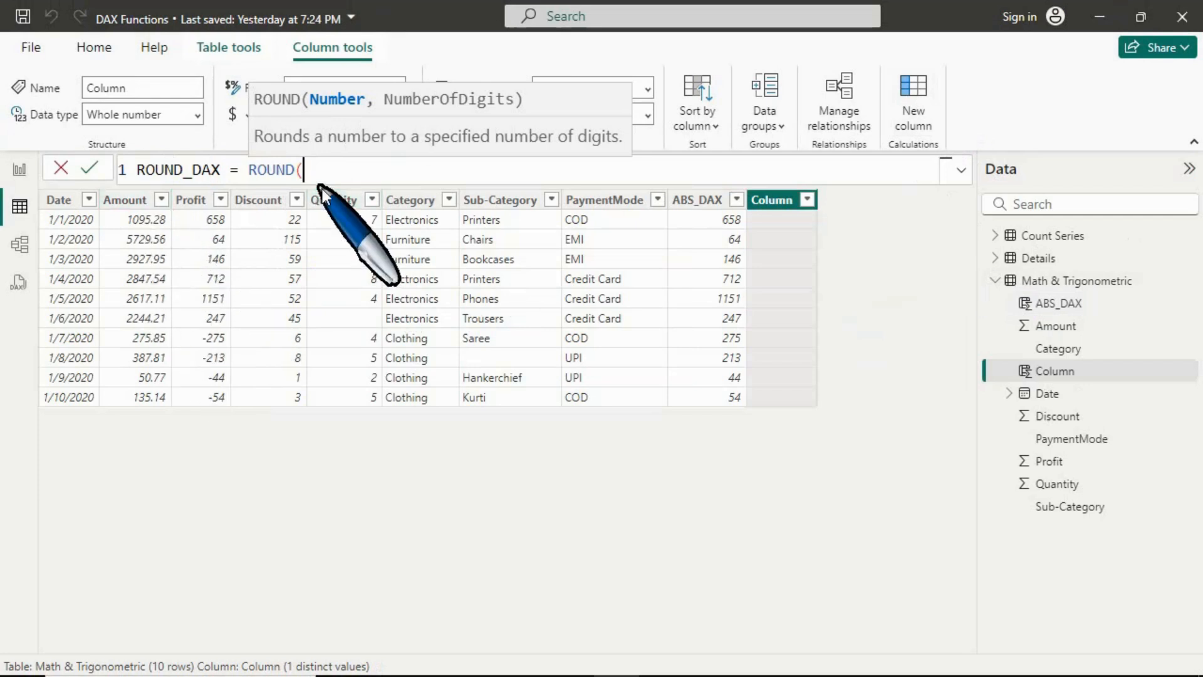
pyautogui.write('amou')
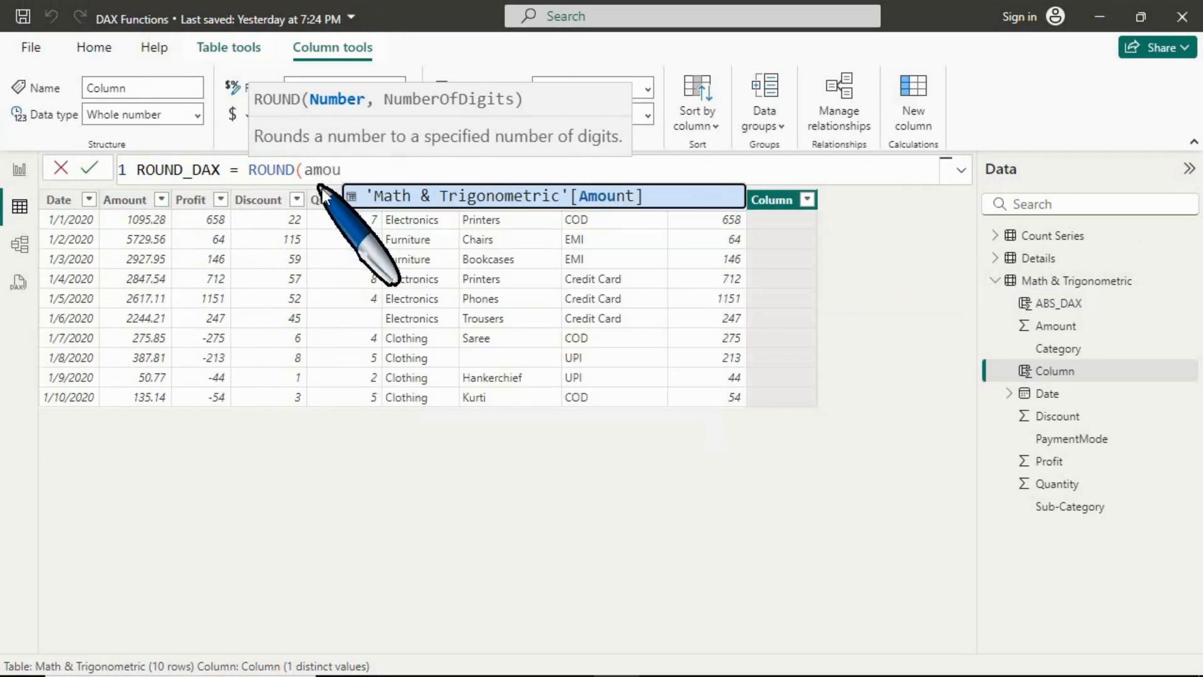
pyautogui.click(597, 199)
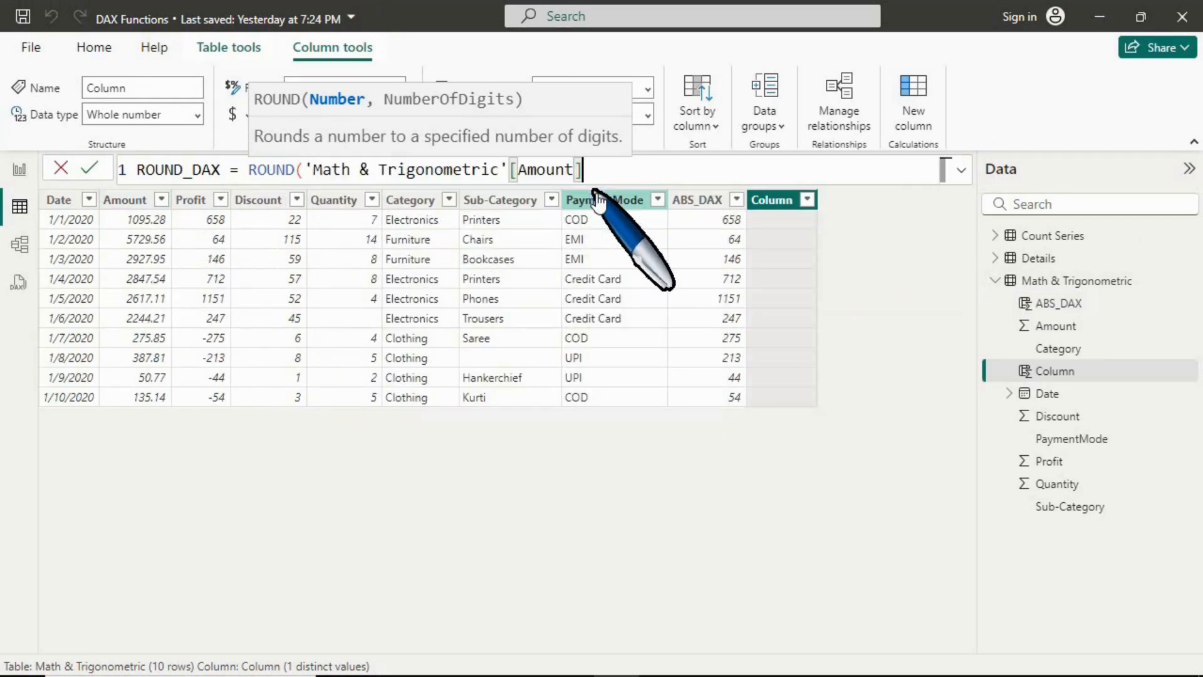
pyautogui.write(',')
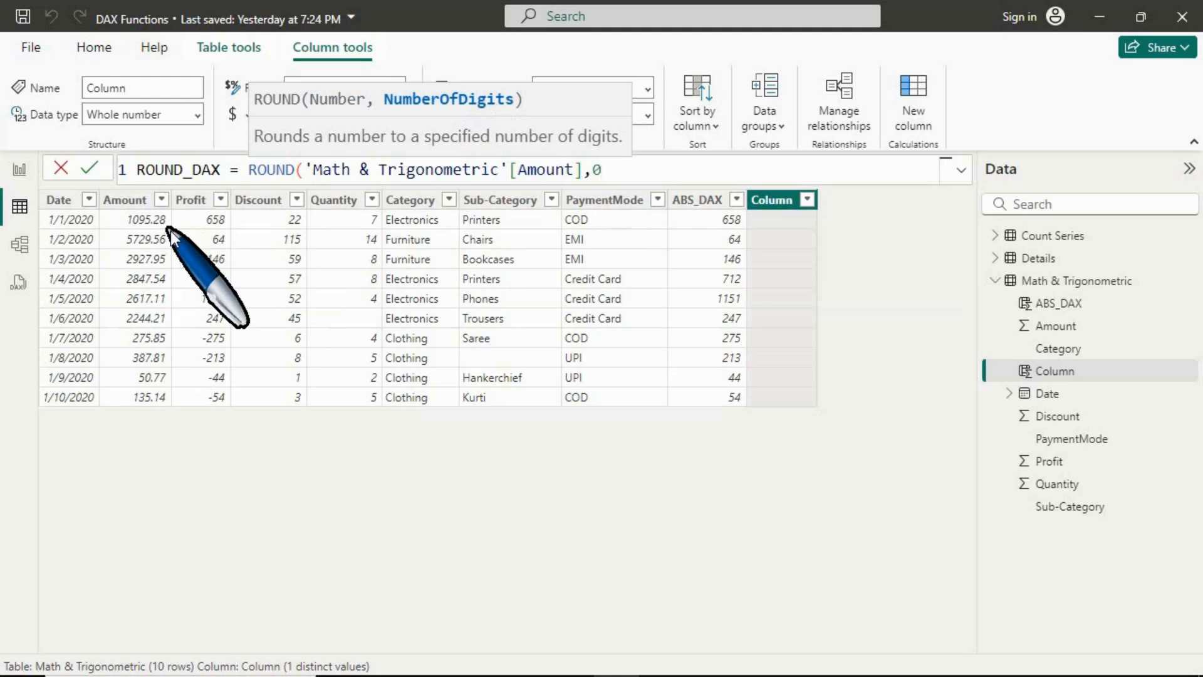
pyautogui.write('0)')
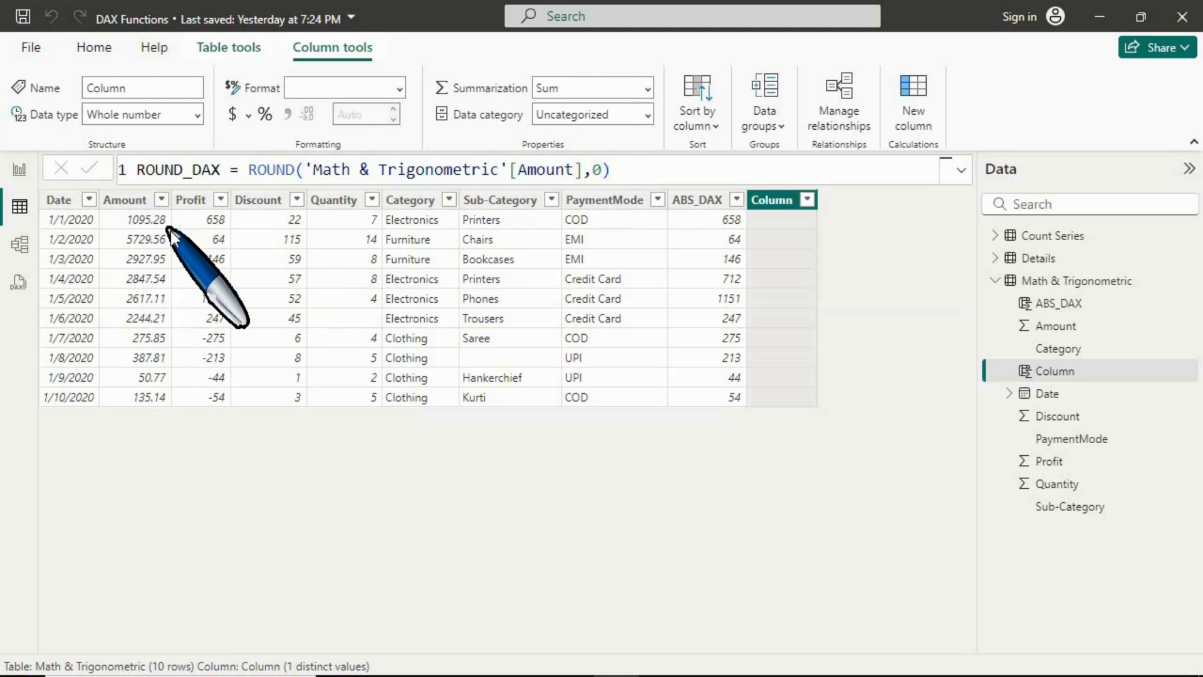
pyautogui.press('Return')
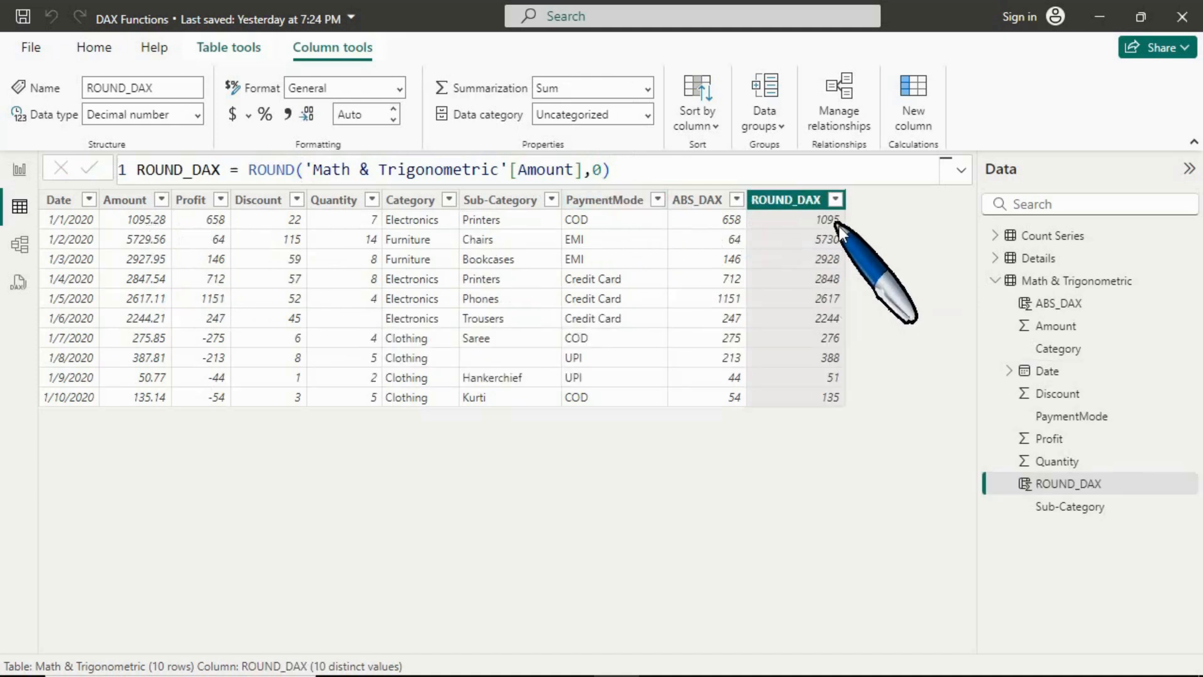
# - Set the number of digits in the ROUND_DAX column's formula to 1
pyautogui.click(600, 169)
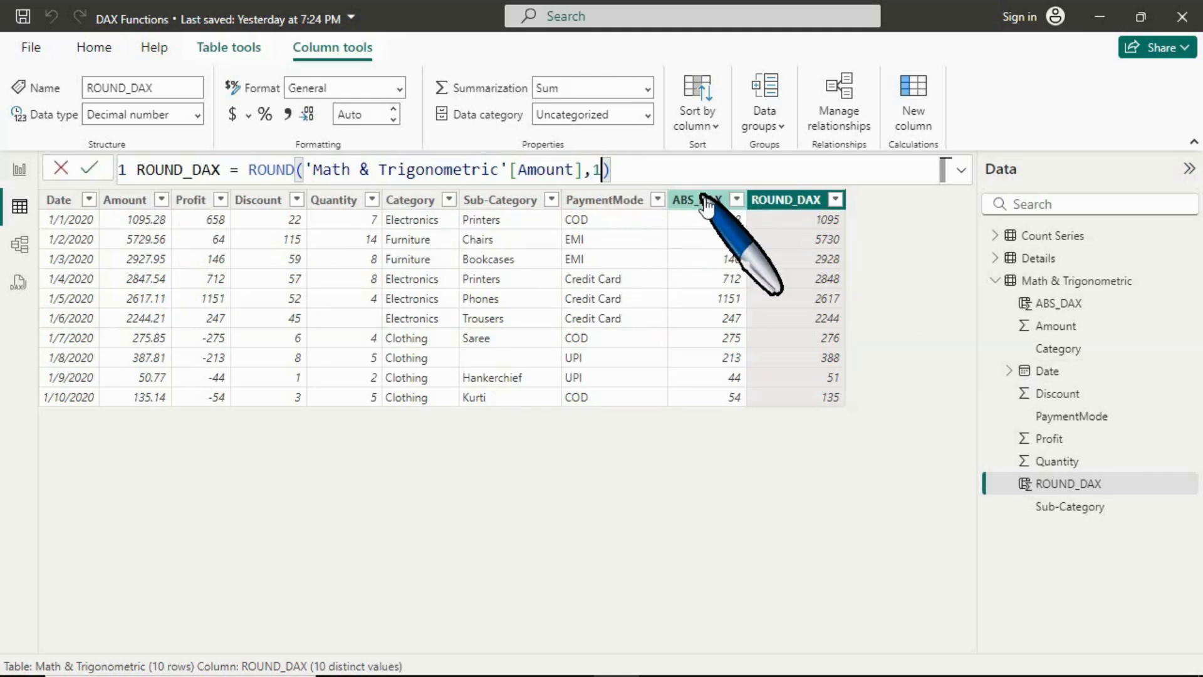
pyautogui.write('1')
pyautogui.press('Return')
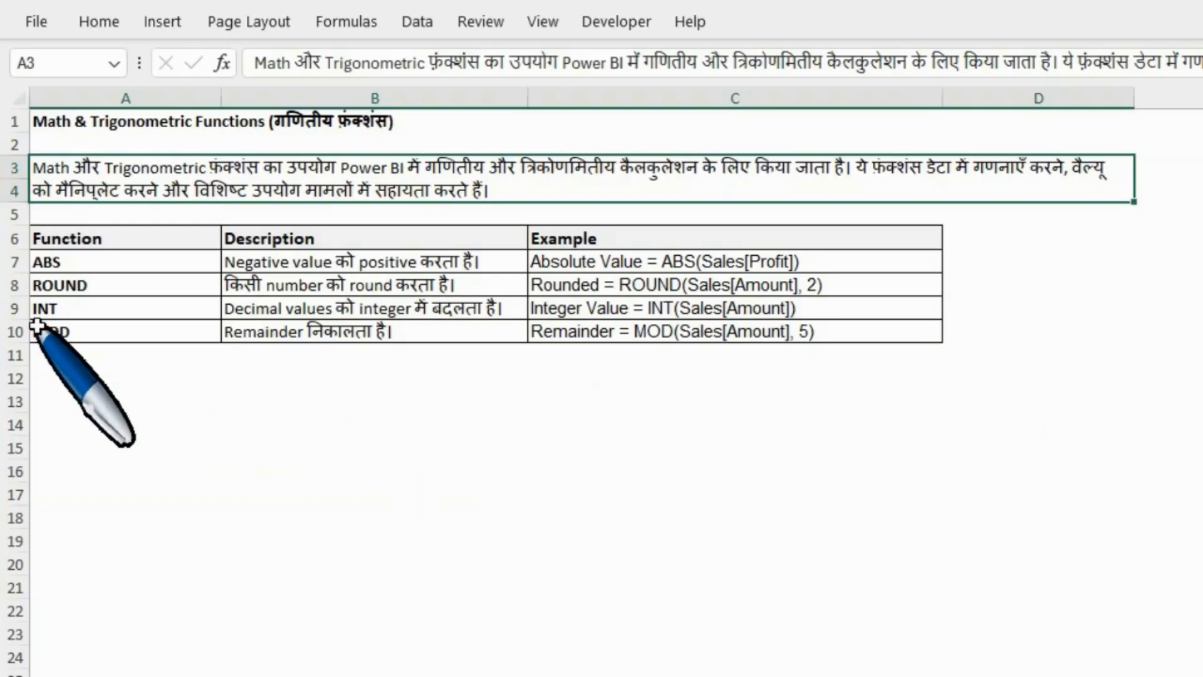
# - Select the INT row in the Excel notes and add the calculated column INT_DAX = INT('Math & Trigonometric'[Amount]) in Power BI
pyautogui.click(14, 308)
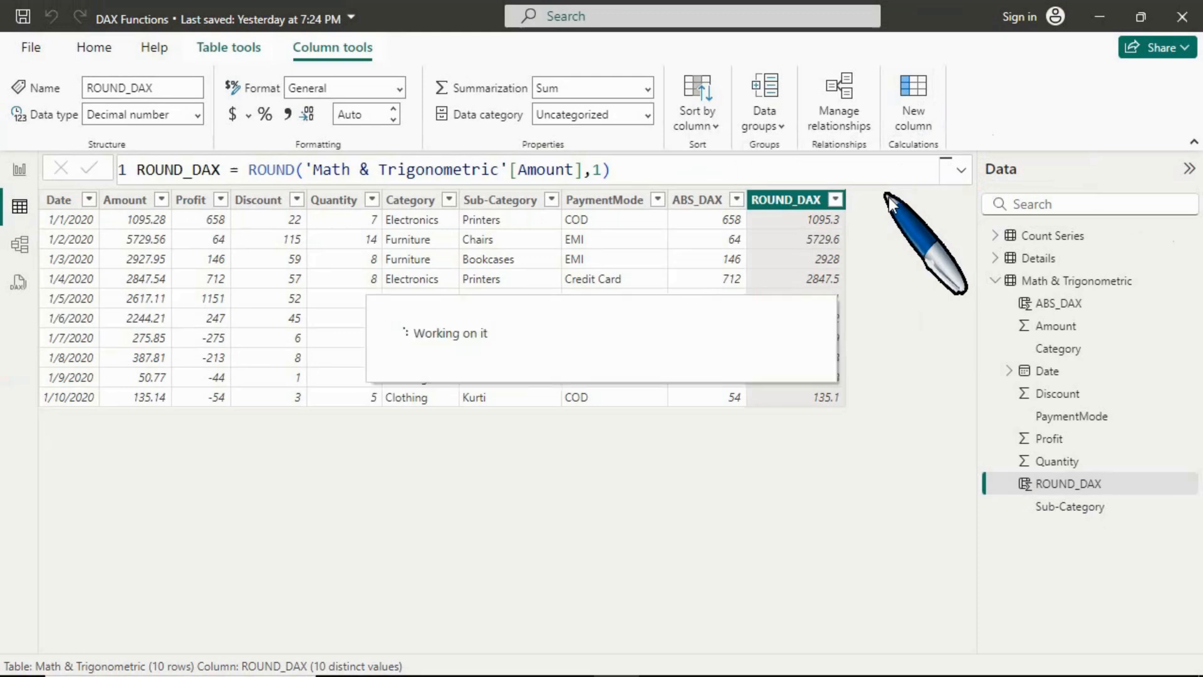
pyautogui.write('INT_DA')
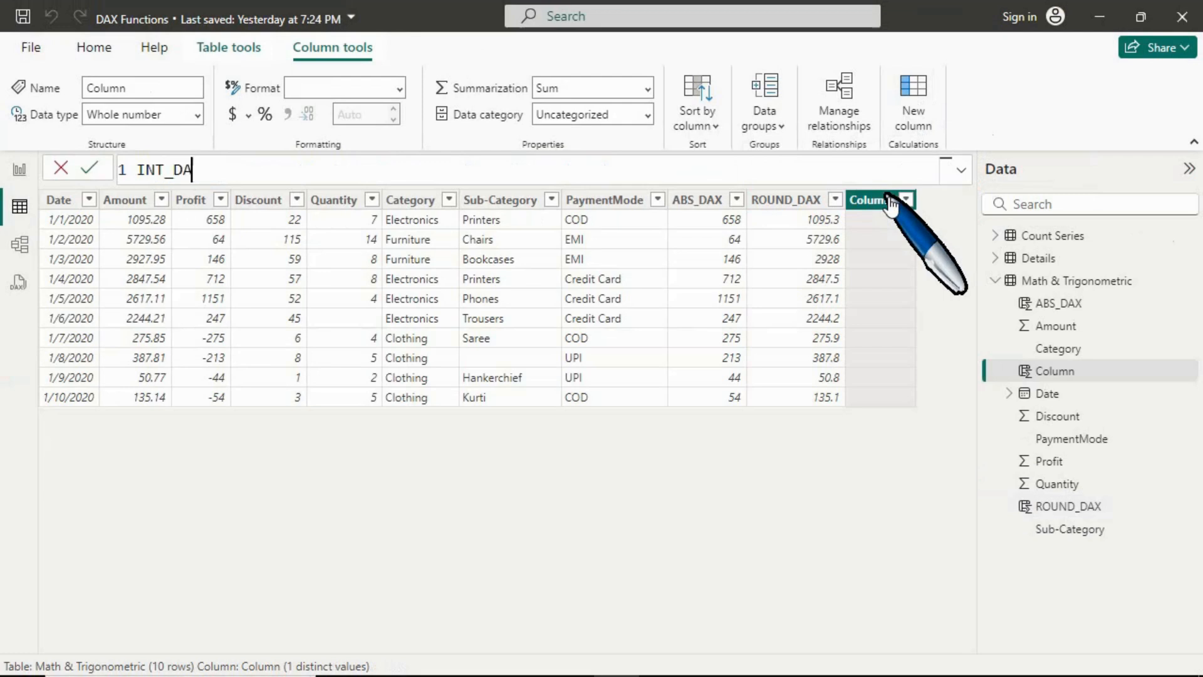
pyautogui.write('X = int')
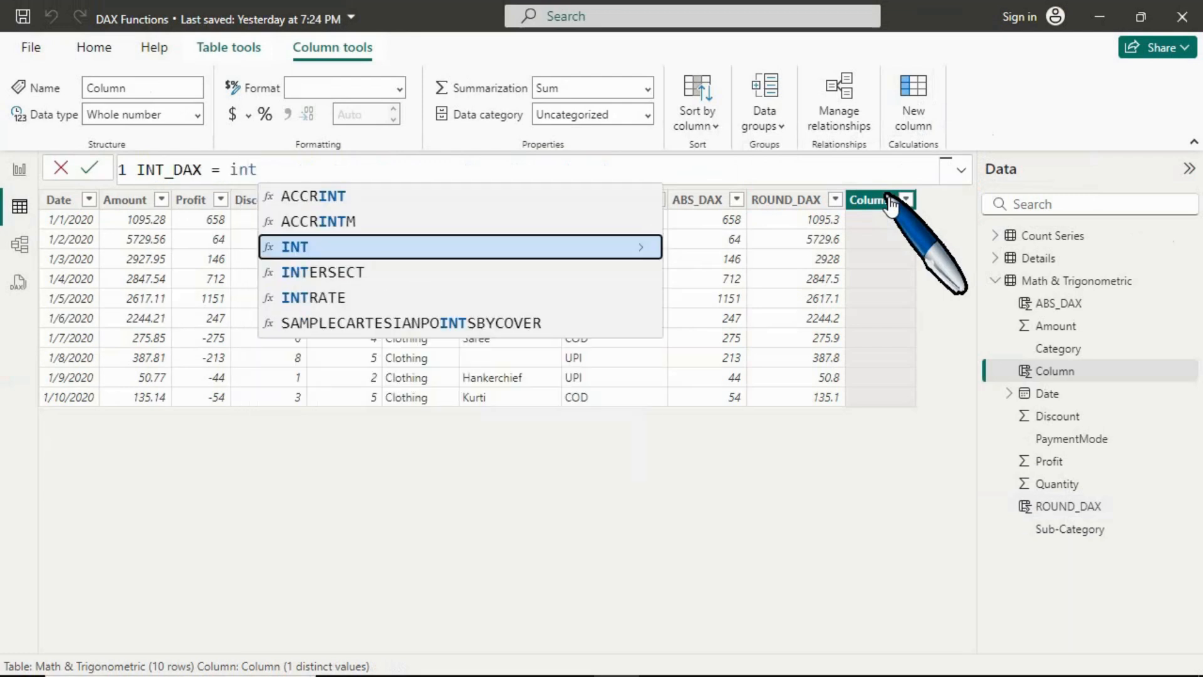
pyautogui.press('Tab')
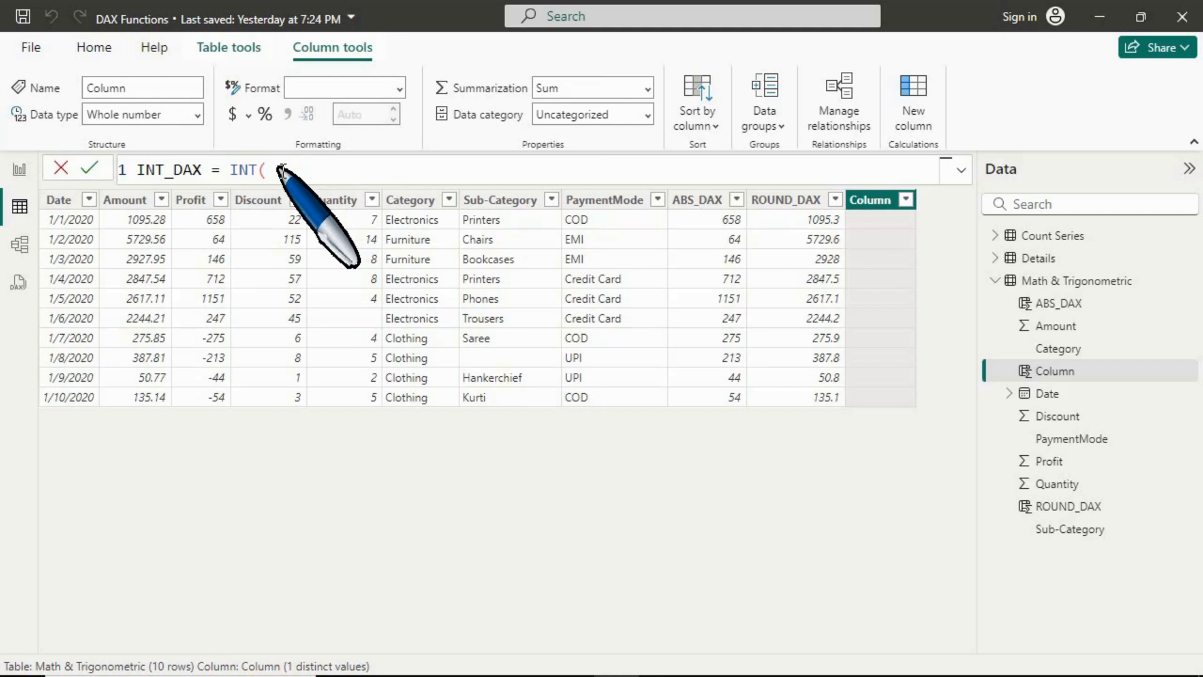
pyautogui.press('BackSpace')
pyautogui.write('(')
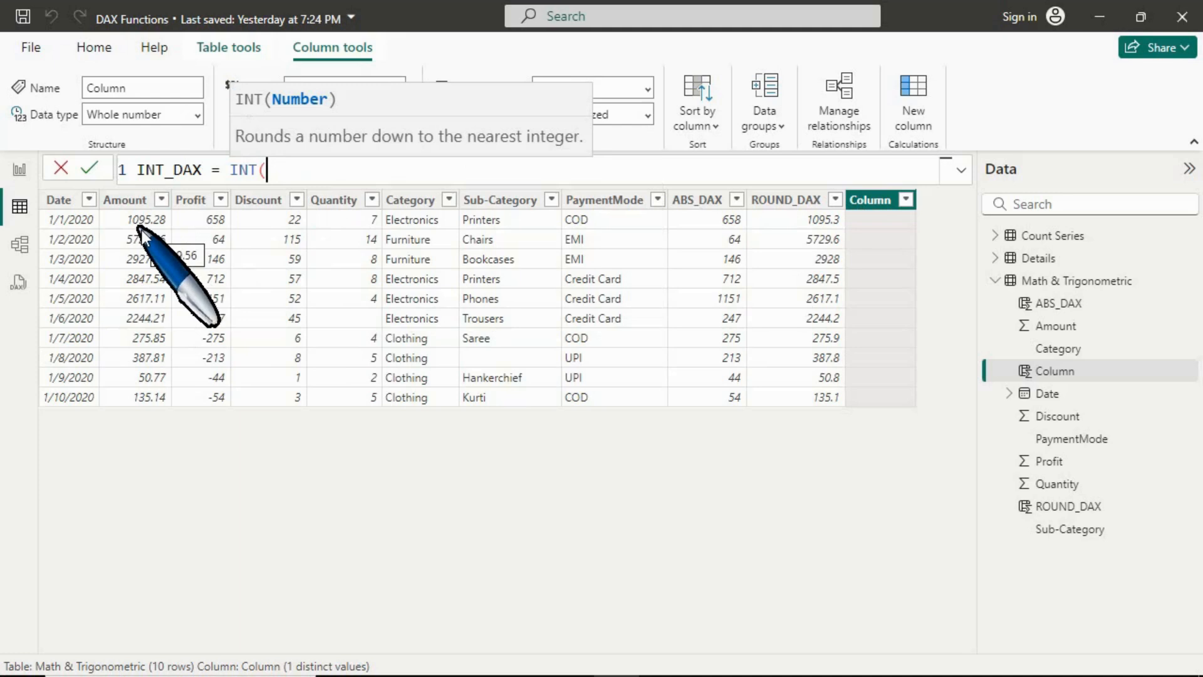
pyautogui.write('amou')
pyautogui.press('Tab')
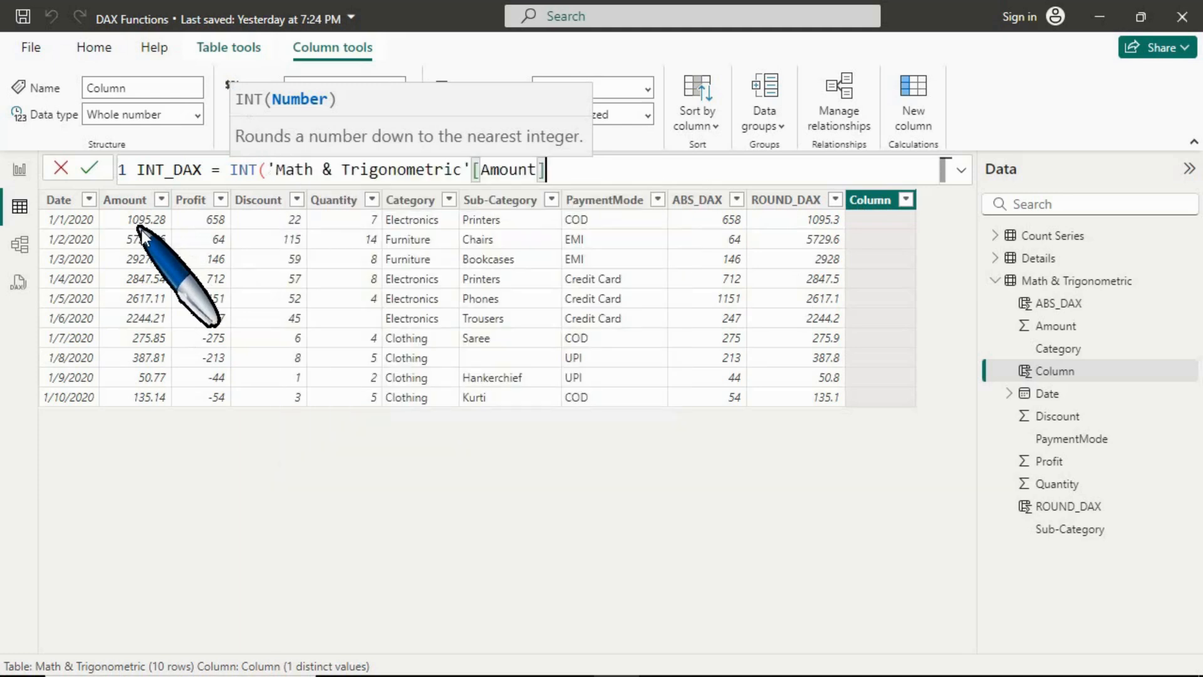
pyautogui.write(')')
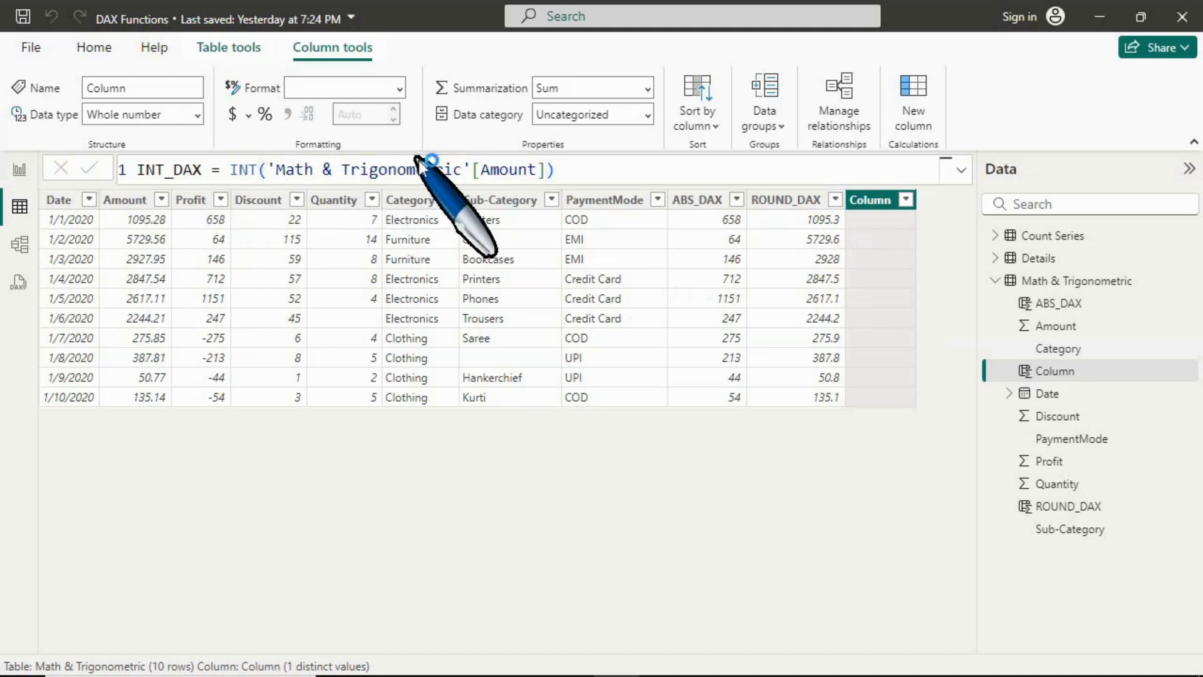
pyautogui.press('Return')
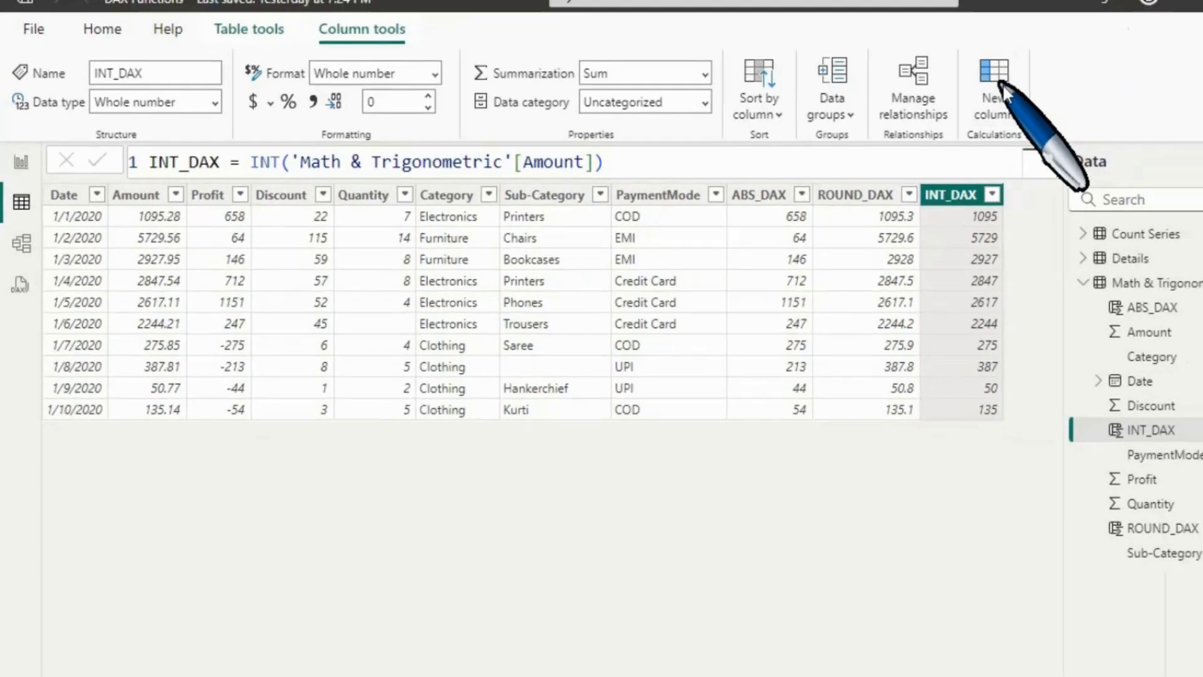
# - Add a calculated column MOD_DAX = MOD('Math & Trigonometric'[Quantity],2) to the Math & Trigonometric table
pyautogui.click(921, 99)
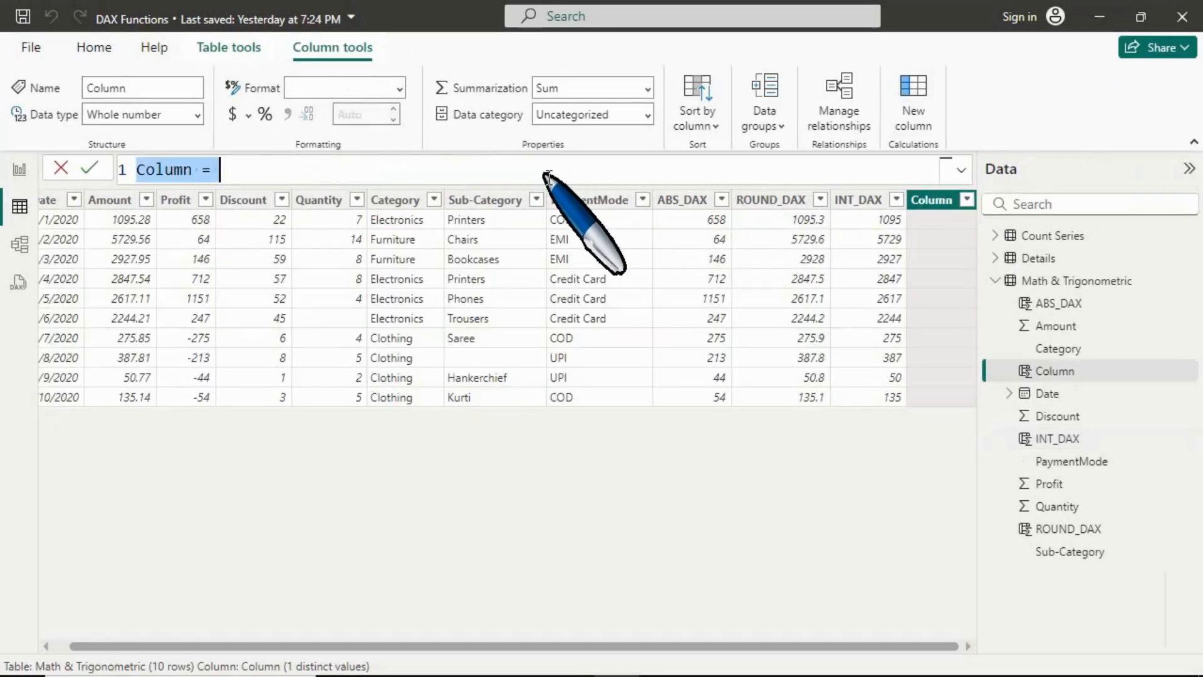
pyautogui.write('MOD_DAX = mo')
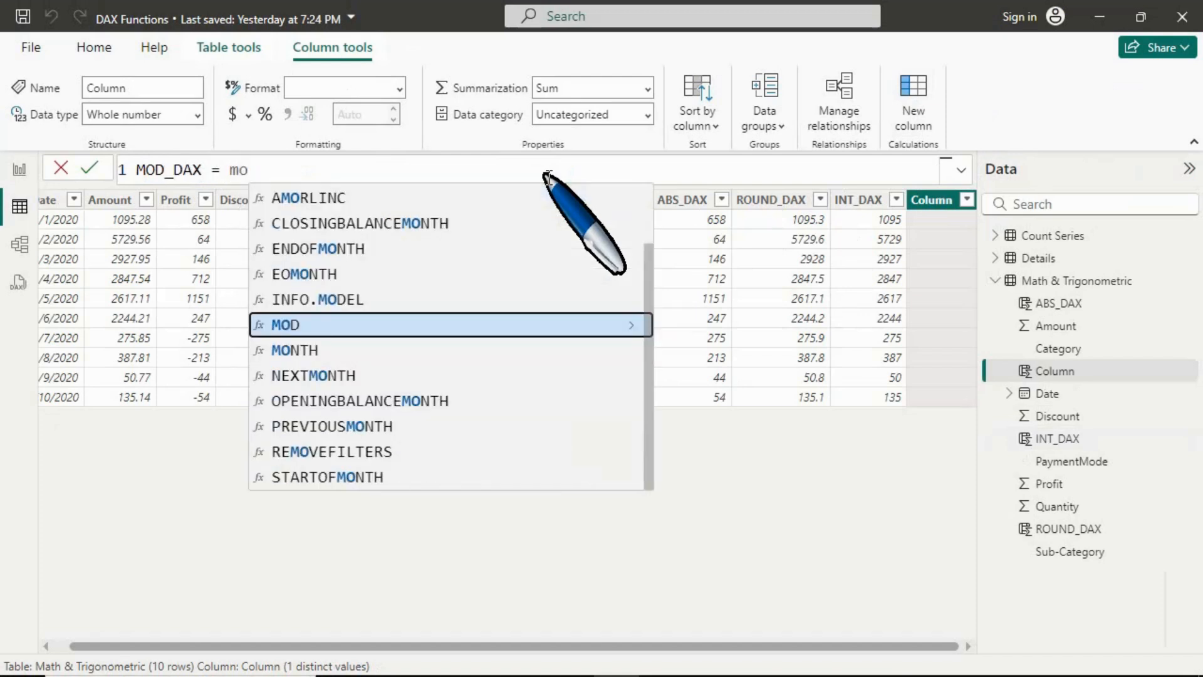
pyautogui.press('Tab')
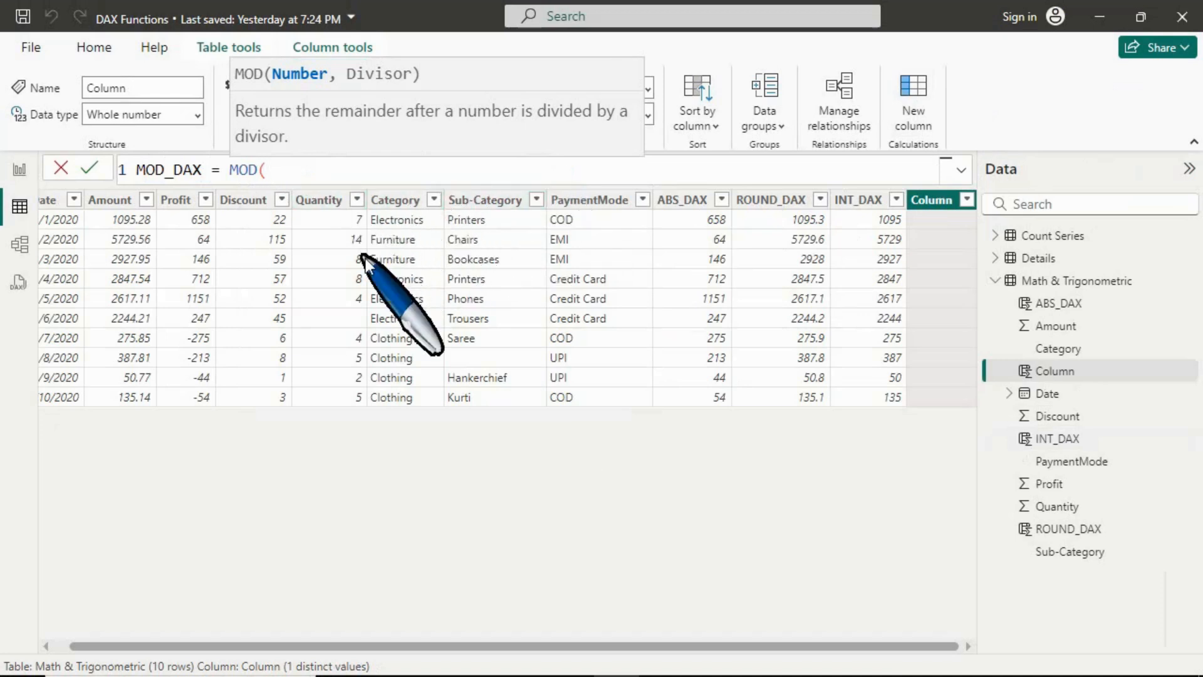
pyautogui.write('q')
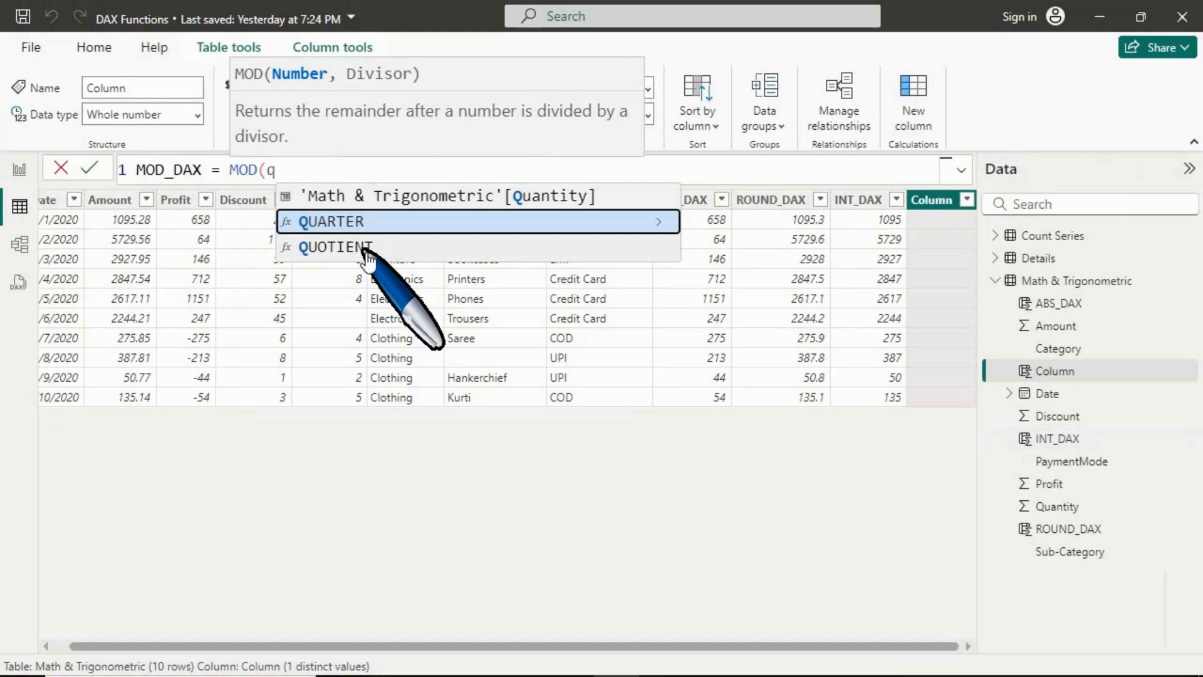
pyautogui.click(459, 198)
pyautogui.write(',')
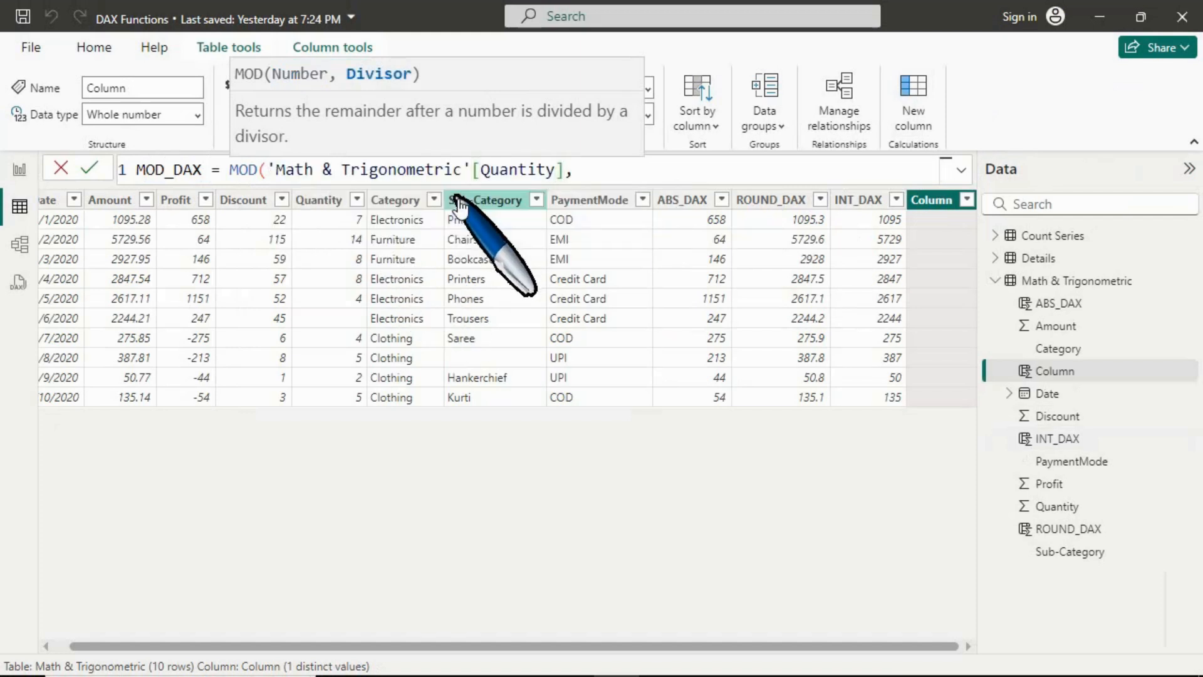
pyautogui.write('2)')
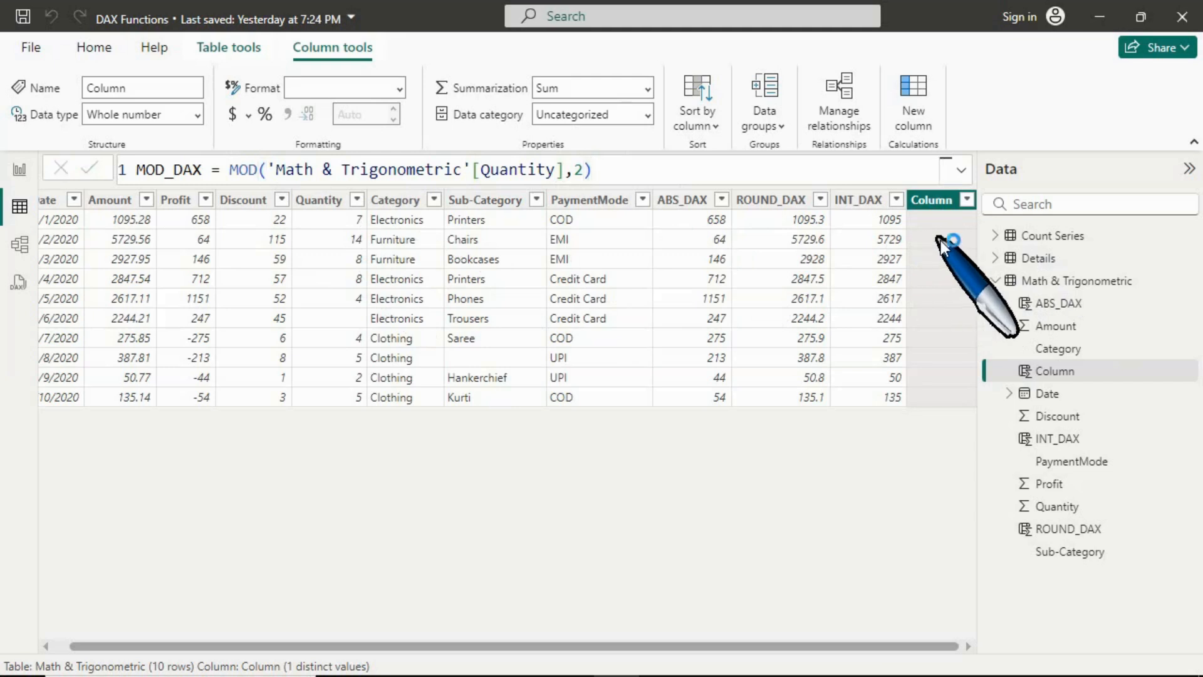
# - Commit the MOD_DAX column's formula, and set its divisor to 5
pyautogui.press('Return')
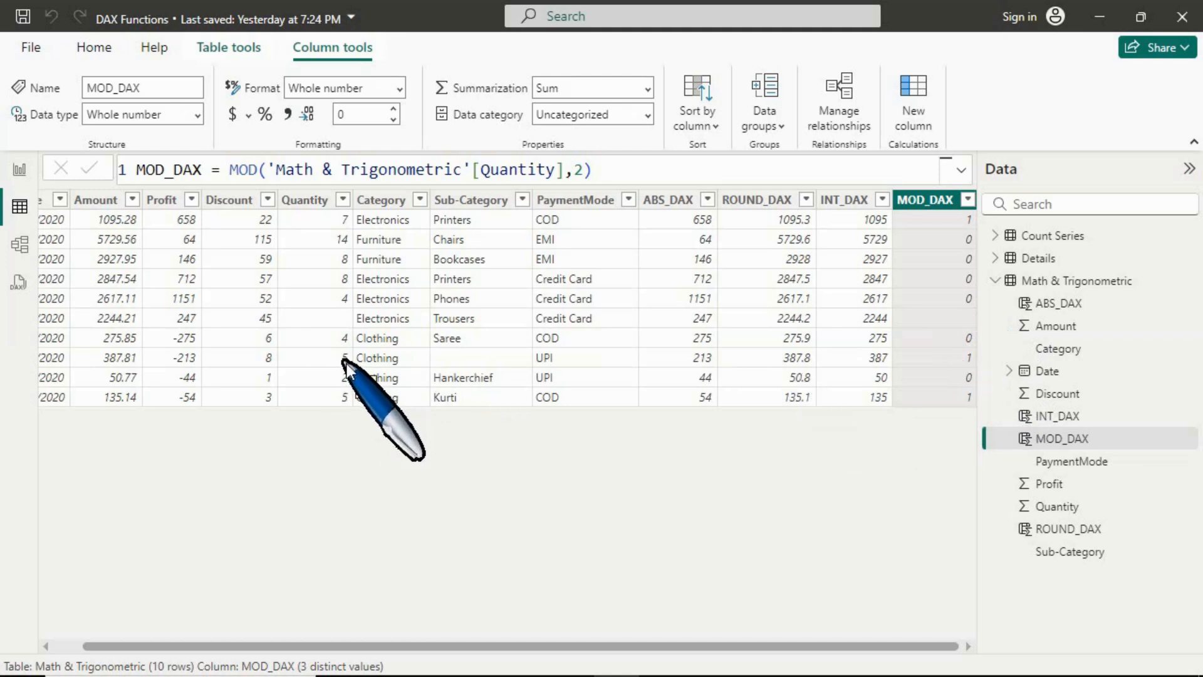
pyautogui.click(572, 170)
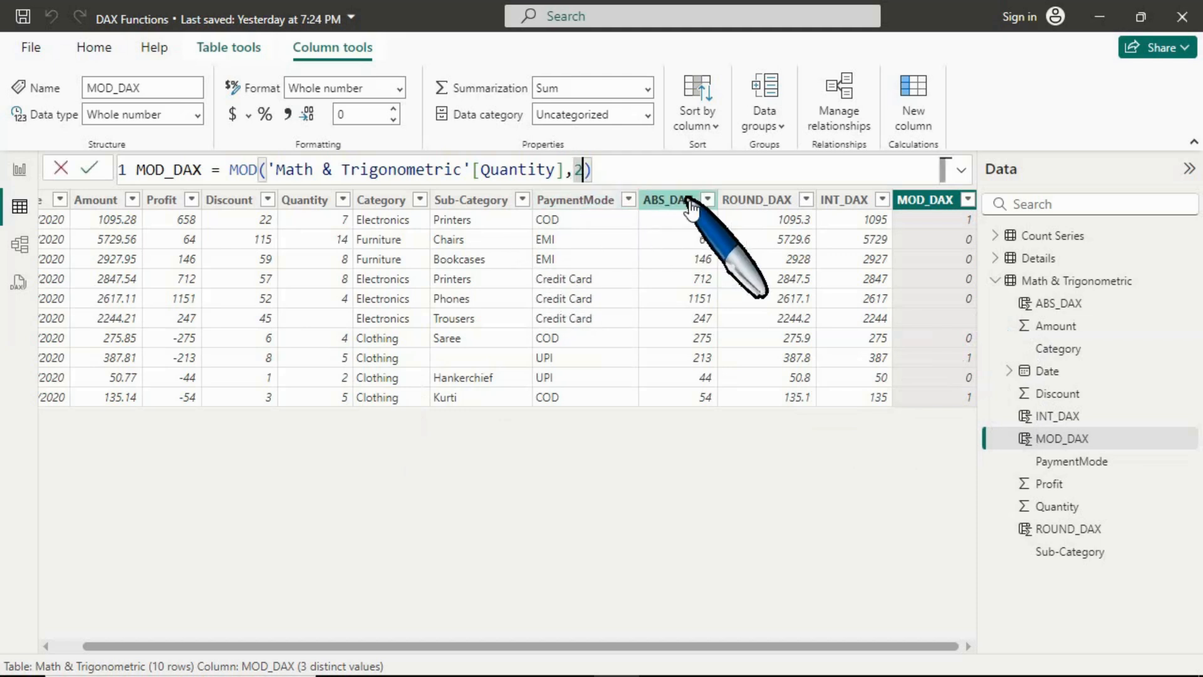
pyautogui.hotkey('shift', 'Right')
pyautogui.write('5')
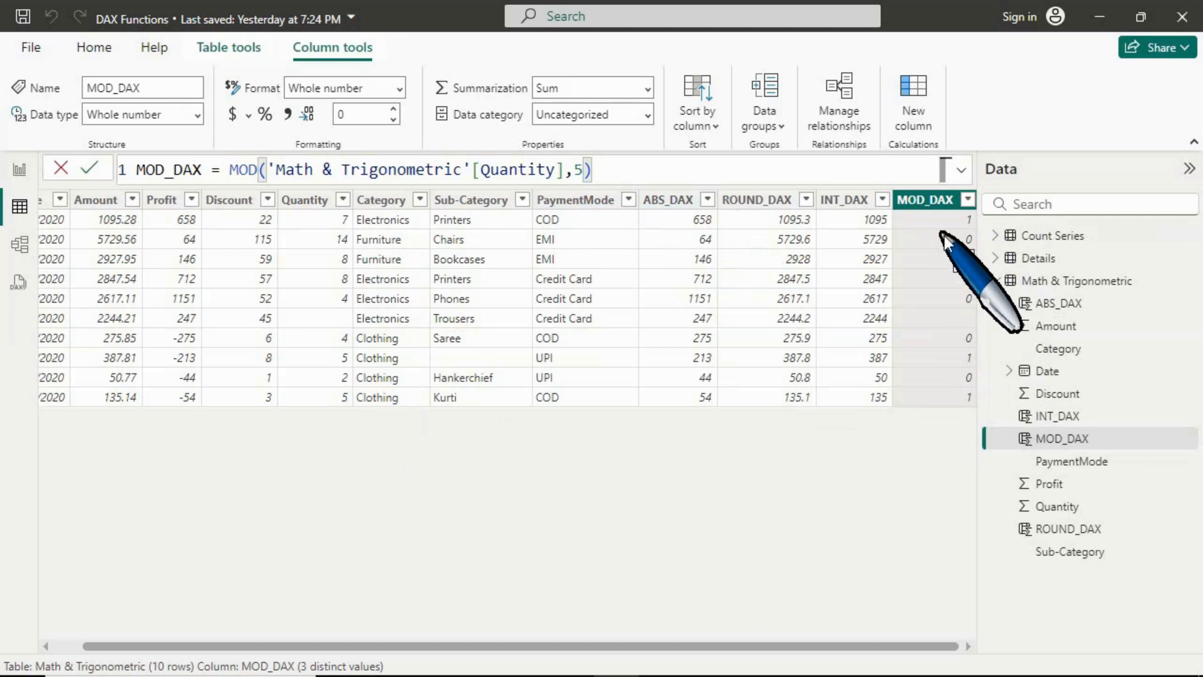
pyautogui.press('Return')
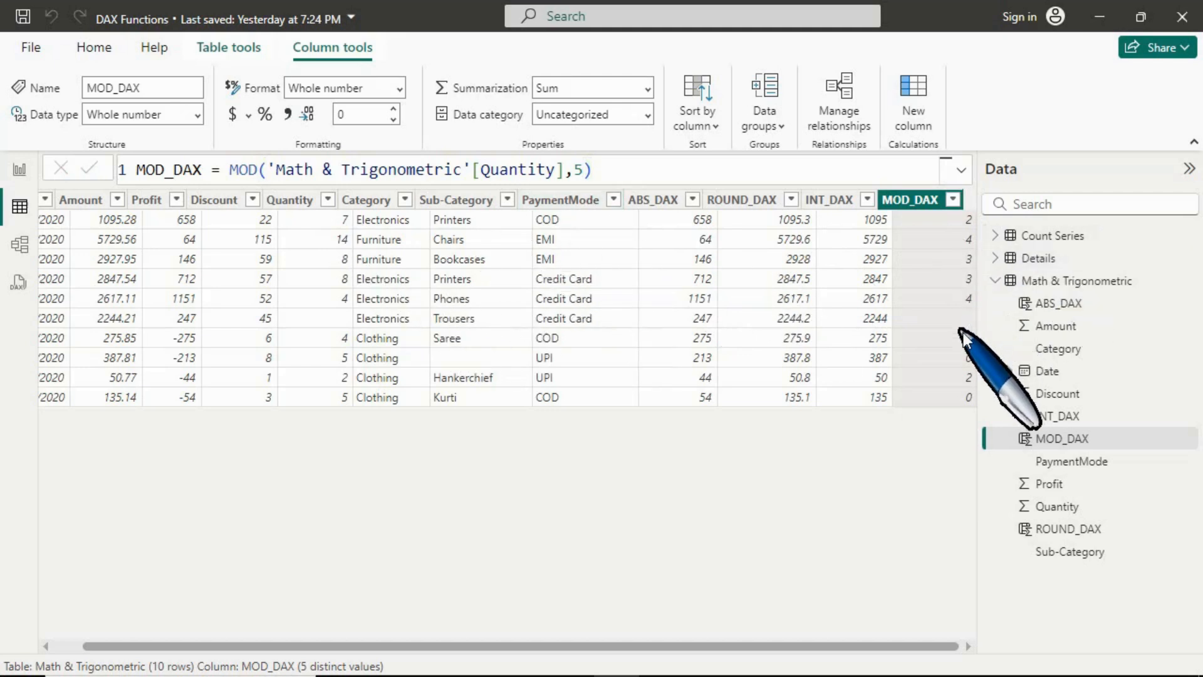
# - Review the formulas of the calculated columns ABS_DAX, ROUND_DAX, INT_DAX and MOD_DAX one after another
pyautogui.click(825, 207)
pyautogui.click(760, 200)
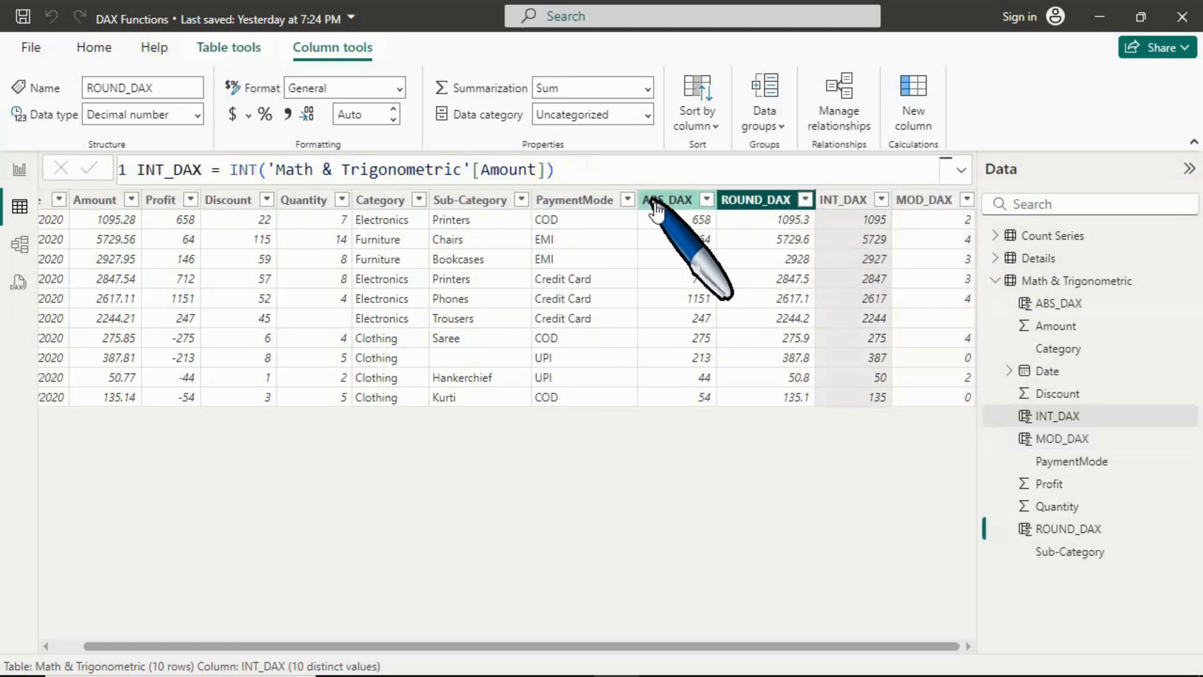
pyautogui.click(689, 207)
pyautogui.click(768, 201)
pyautogui.click(883, 200)
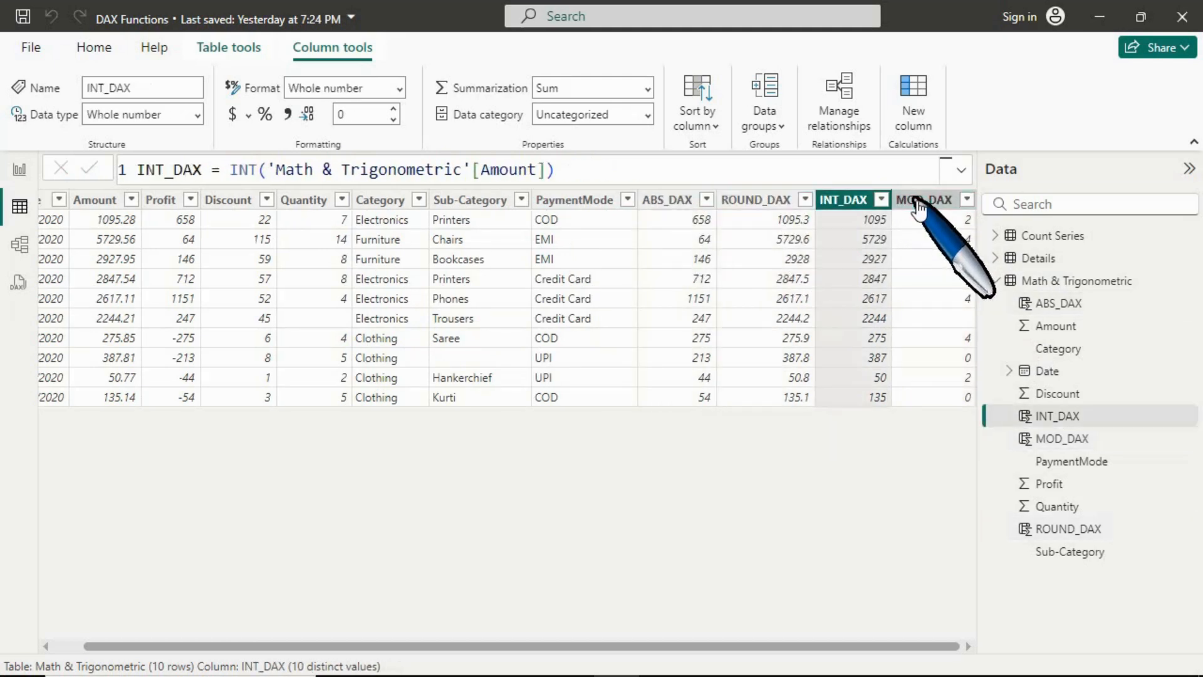
pyautogui.click(918, 201)
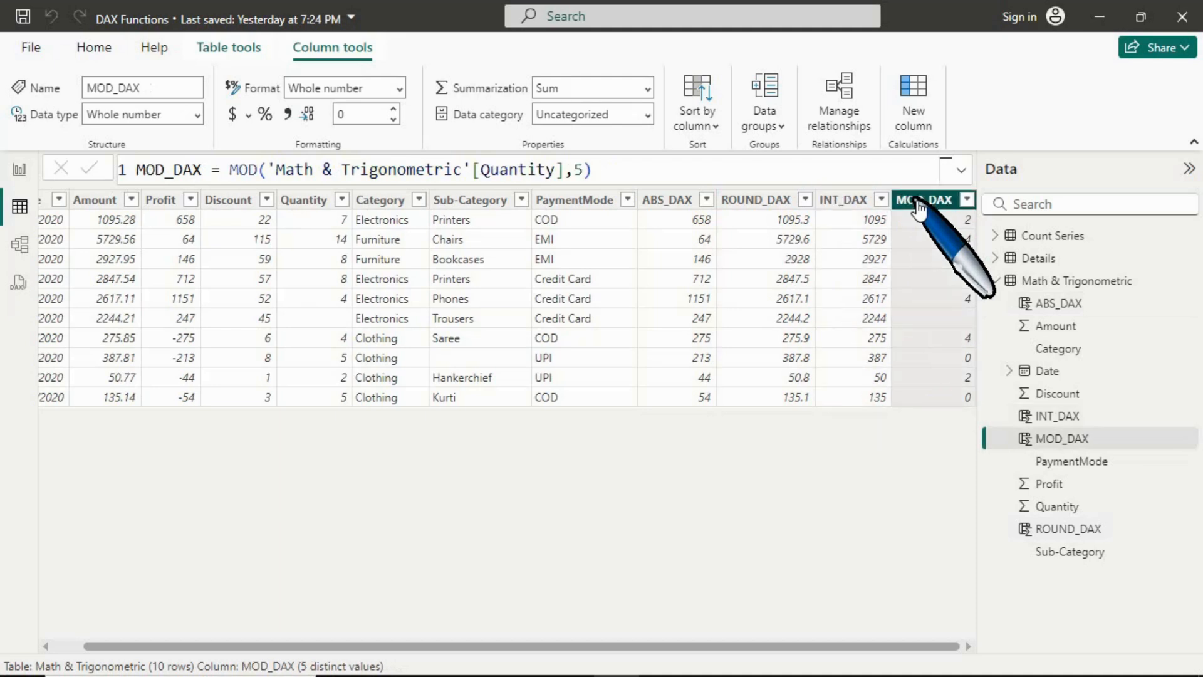